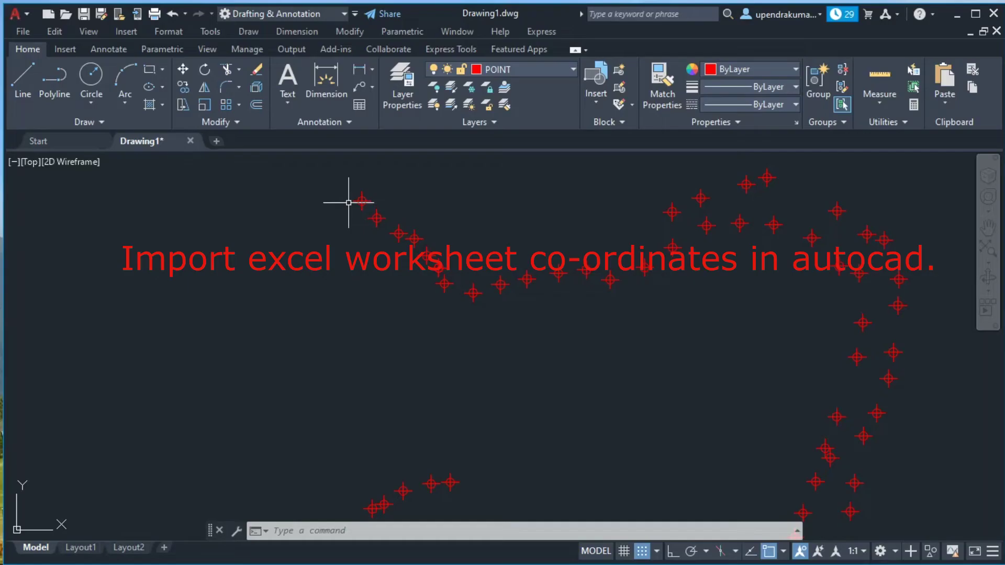
Zoom and pan around the empty model-space drawing with the red POINT layer current
scroll(353, 201, "up", 5)
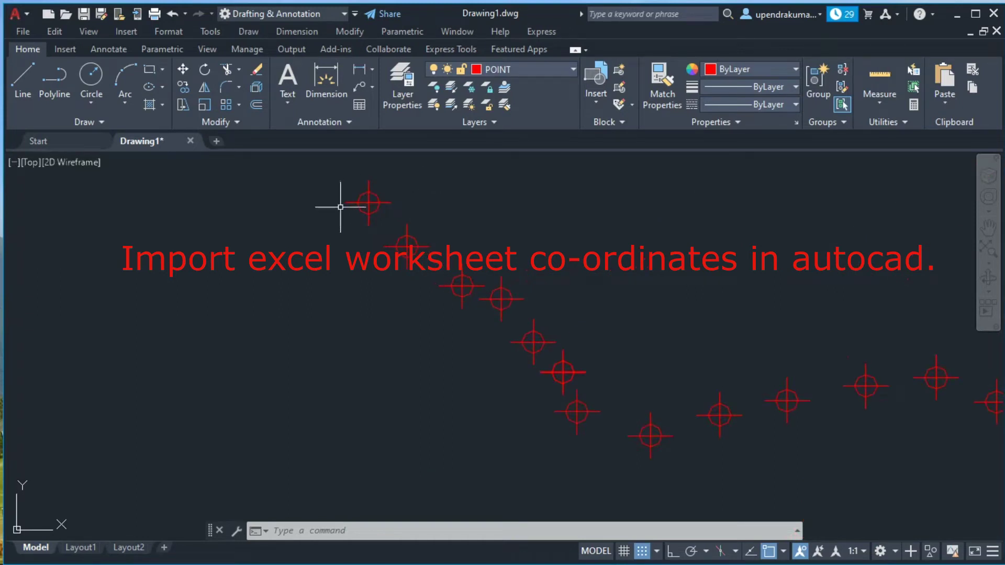
scroll(414, 194, "down", 3)
scroll(413, 193, "down", 2)
scroll(414, 194, "up", 1)
scroll(413, 193, "up", 1)
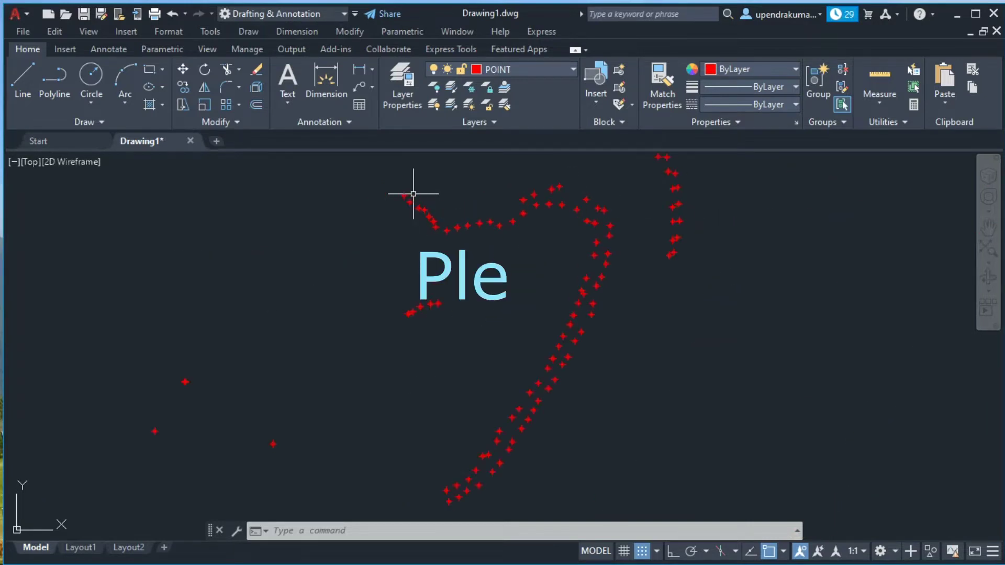
scroll(413, 193, "up", 2)
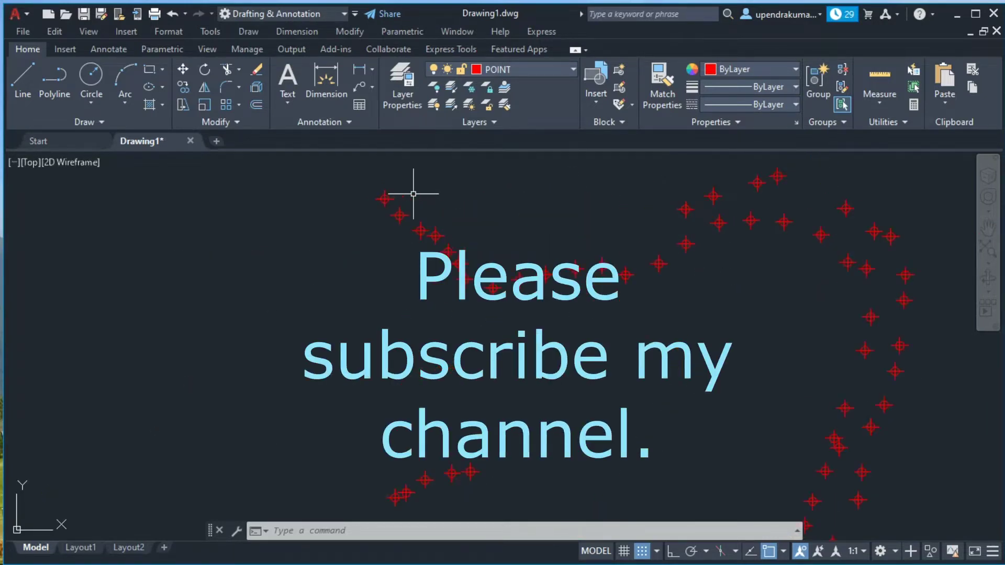
scroll(413, 194, "down", 3)
scroll(414, 194, "up", 2)
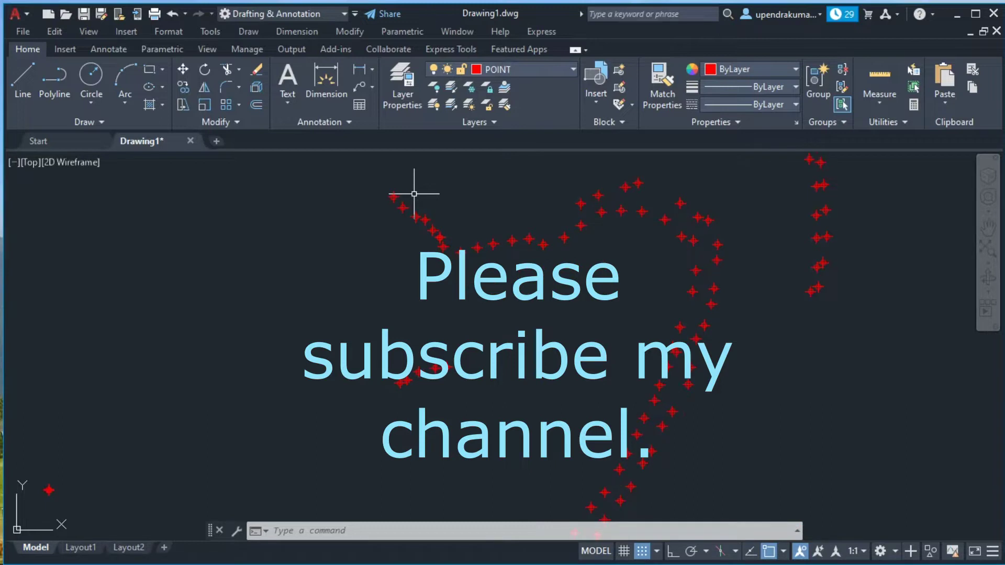
scroll(413, 193, "down", 3)
middle_click_drag(674, 242, 674, 302)
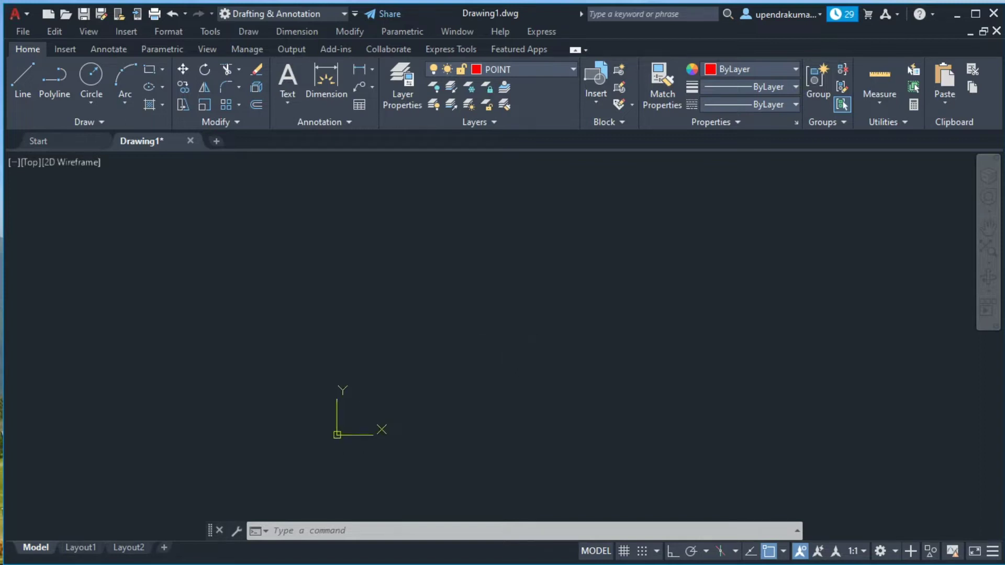
left_click(313, 532)
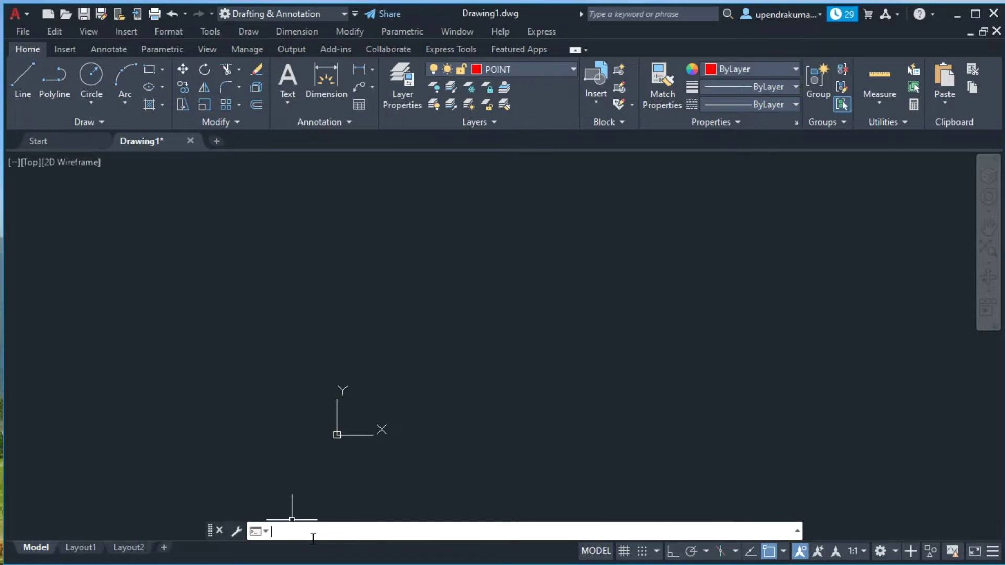
Run POINT with snap on (F9) and place a point at 1000,1000,100
type("PO")
key("Return")
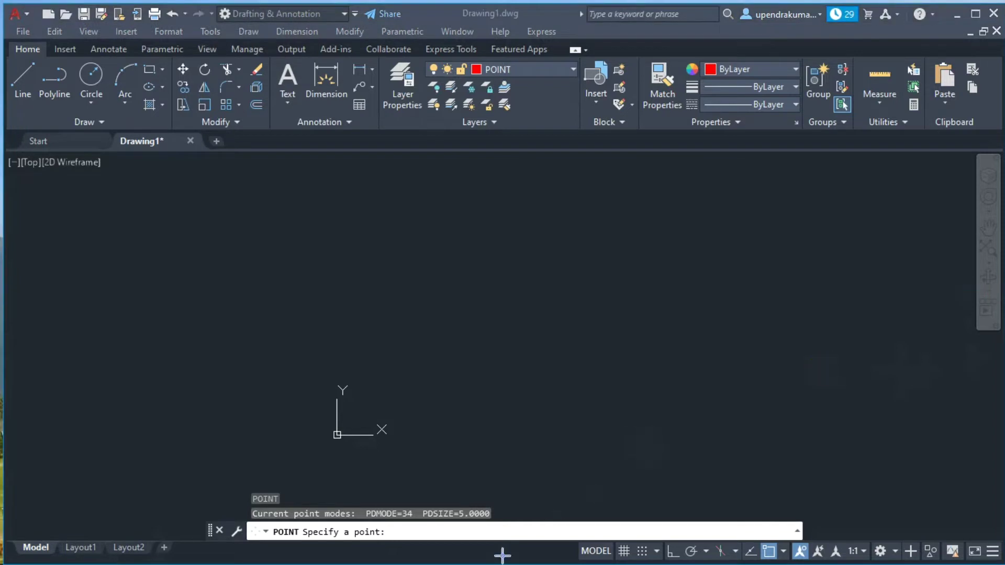
left_click_drag(256, 523, 410, 553)
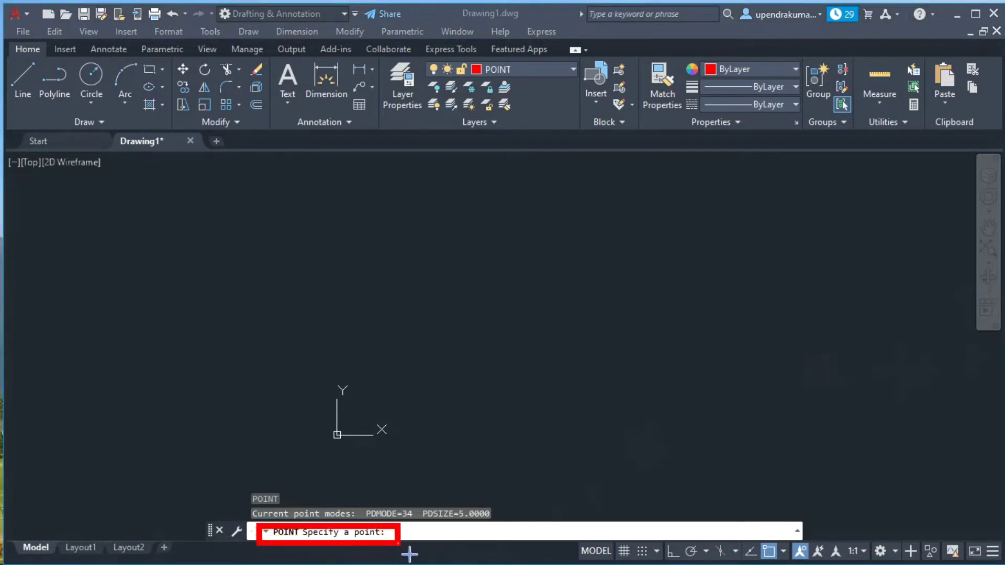
left_click(477, 539)
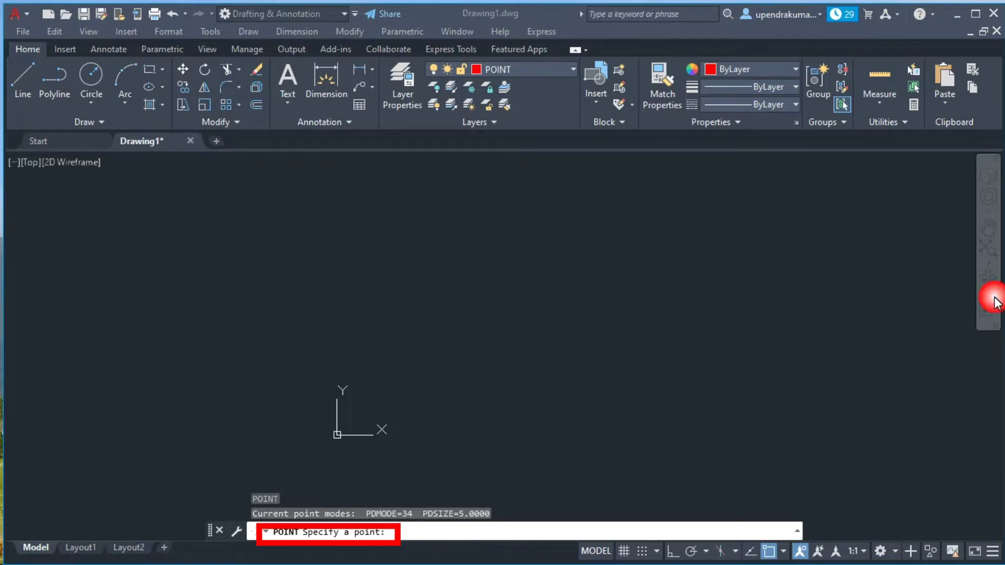
key("F9")
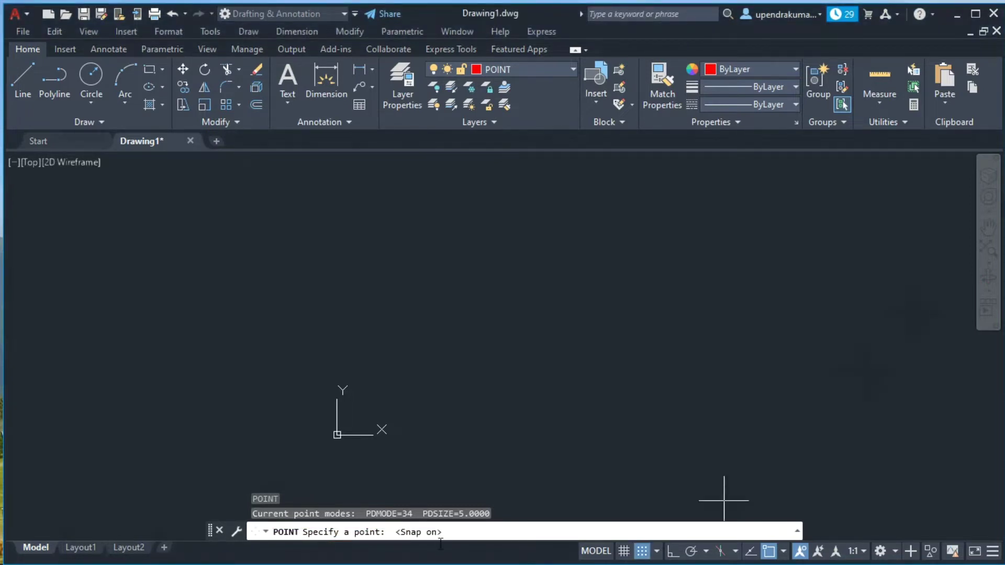
left_click(453, 529)
type("1000,1")
type("000")
type(",")
type("100")
key("Return")
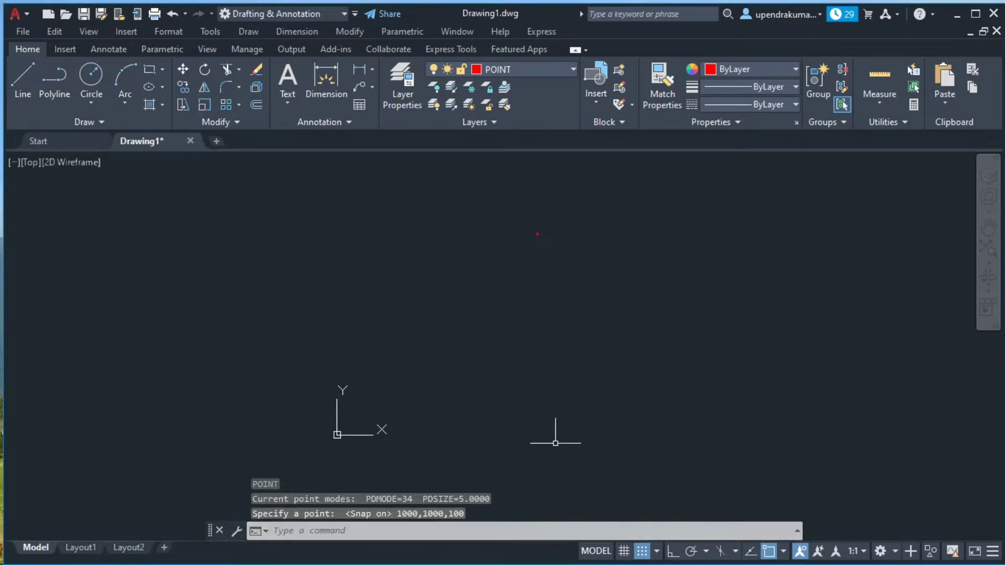
Zoom to the new point and use ID to confirm X 1000, Y 1000, Z 100
scroll(541, 235, "up", 2)
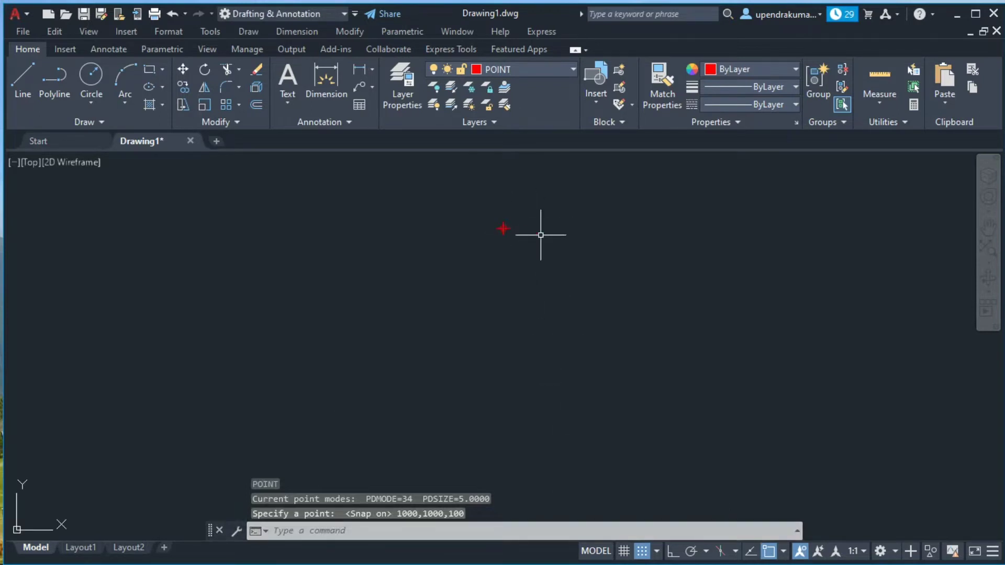
scroll(533, 225, "up", 3)
middle_click_drag(377, 254, 404, 271)
scroll(427, 257, "up", 1)
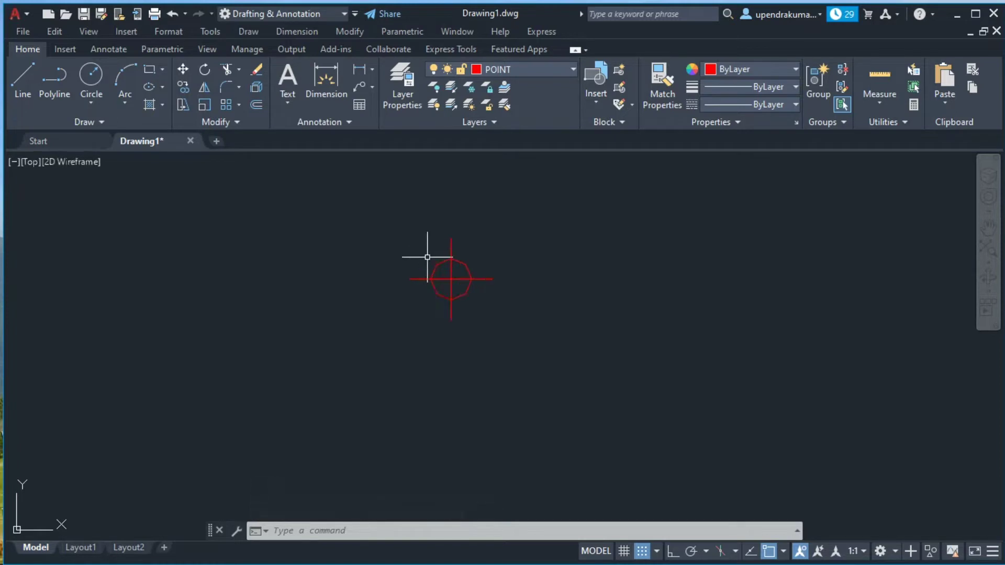
scroll(457, 278, "up", 1)
left_click(346, 532)
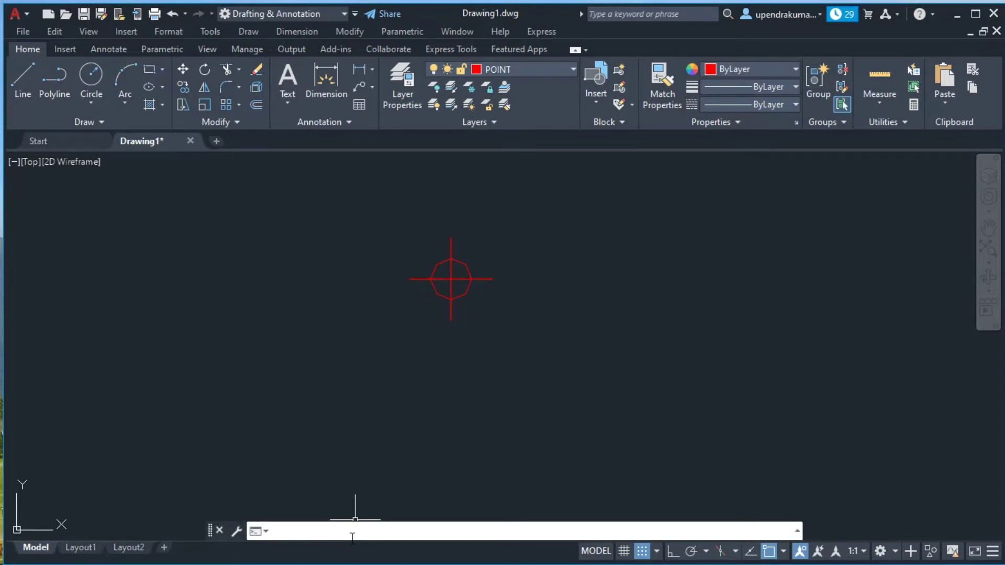
type("ID")
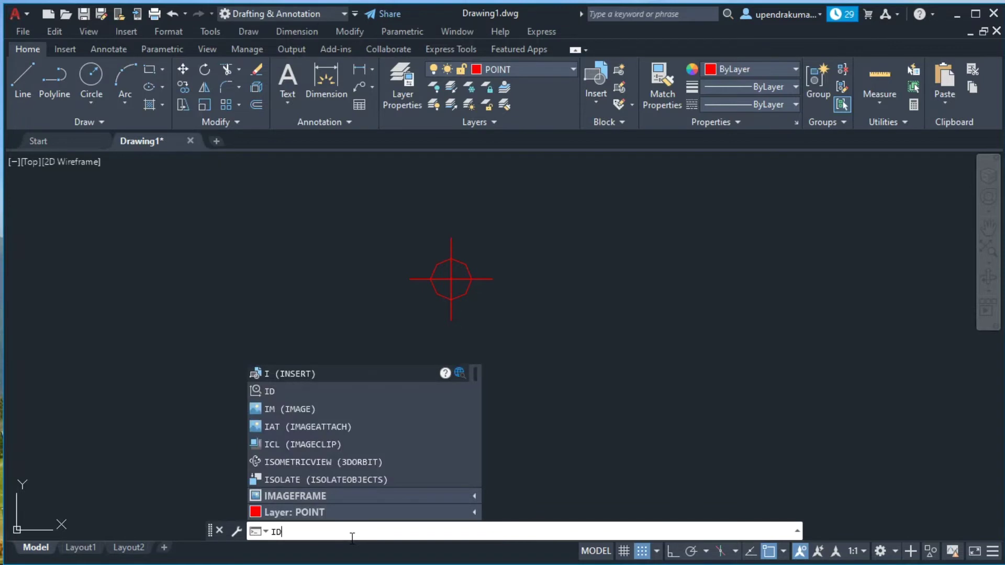
key("Return")
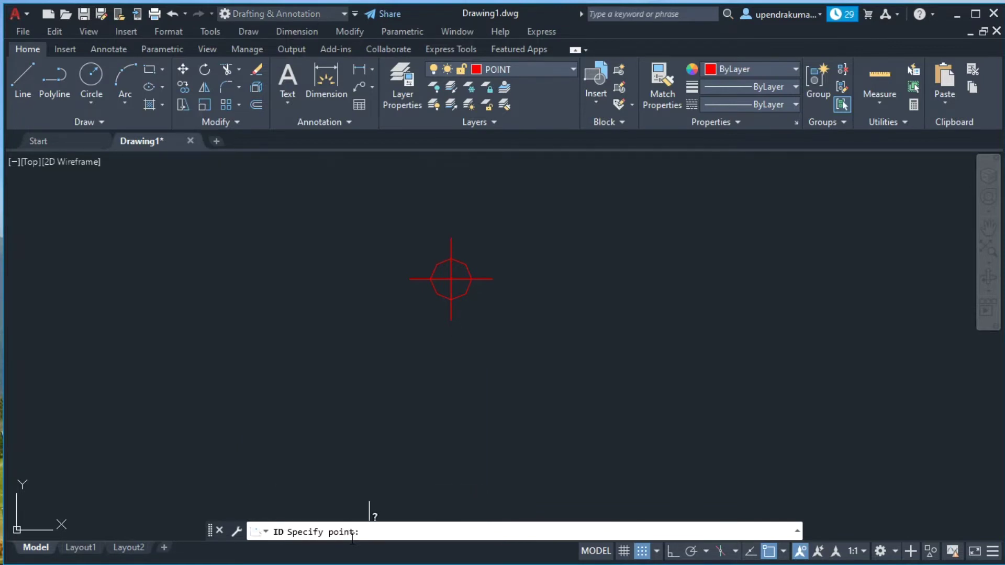
left_click(450, 279)
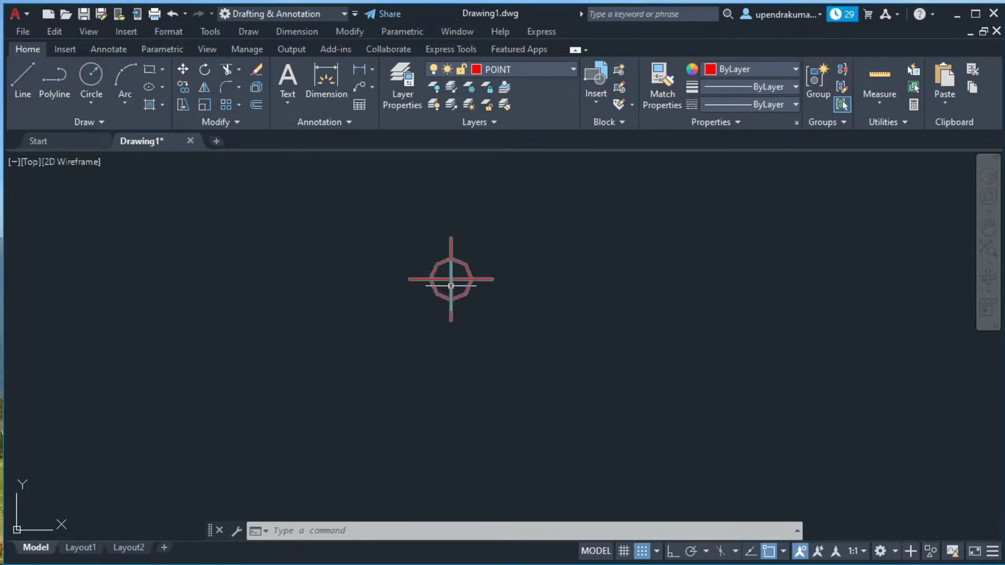
left_click(170, 33)
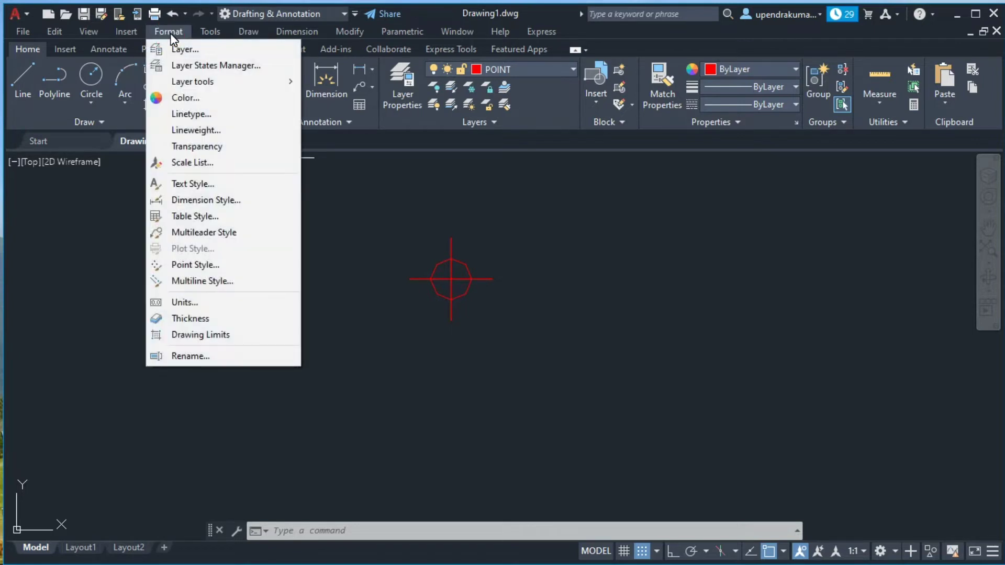
Set the Point Style to the circle-cross marker with point size 3
left_click(217, 272)
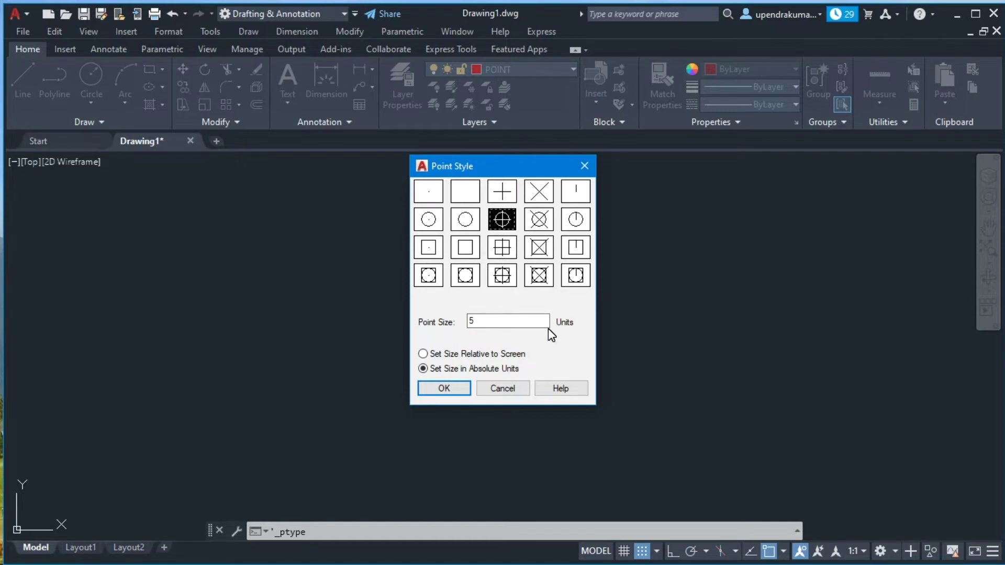
left_click(495, 323)
key("BackSpace")
type("4")
type("3")
key("BackSpace")
key("BackSpace")
type("3")
left_click(435, 389)
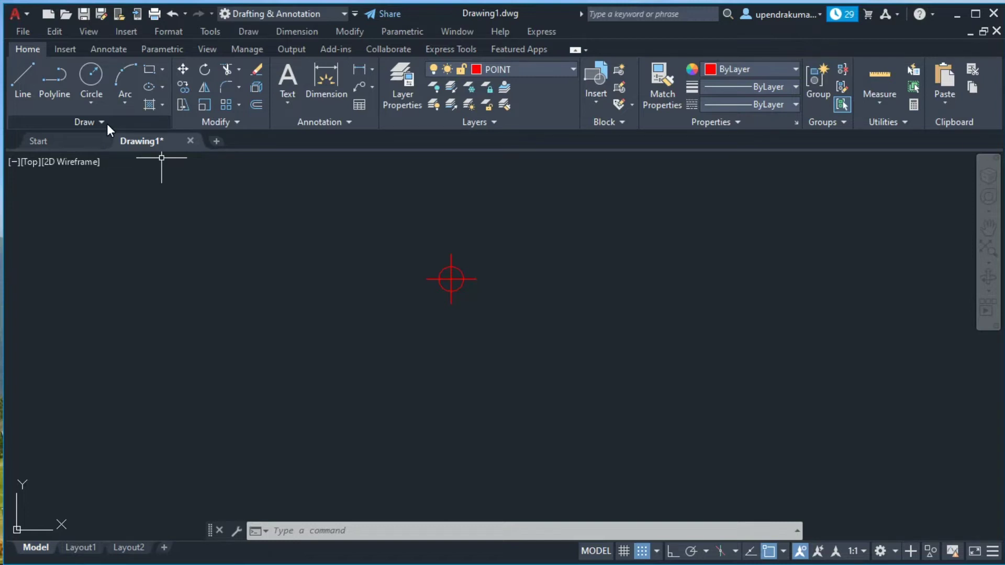
Place a second point at 900,900,100 using Multiple Points
left_click(106, 124)
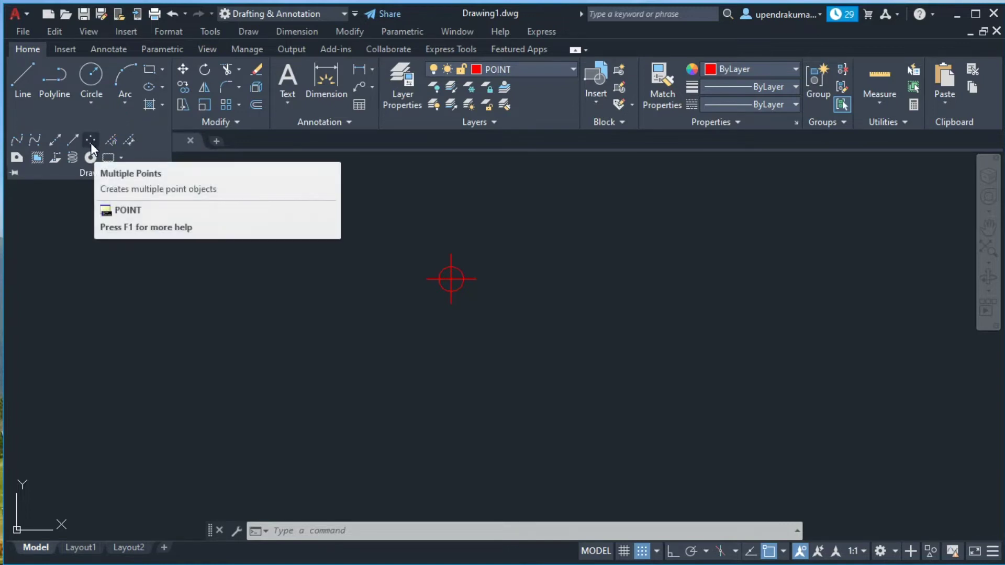
left_click(90, 140)
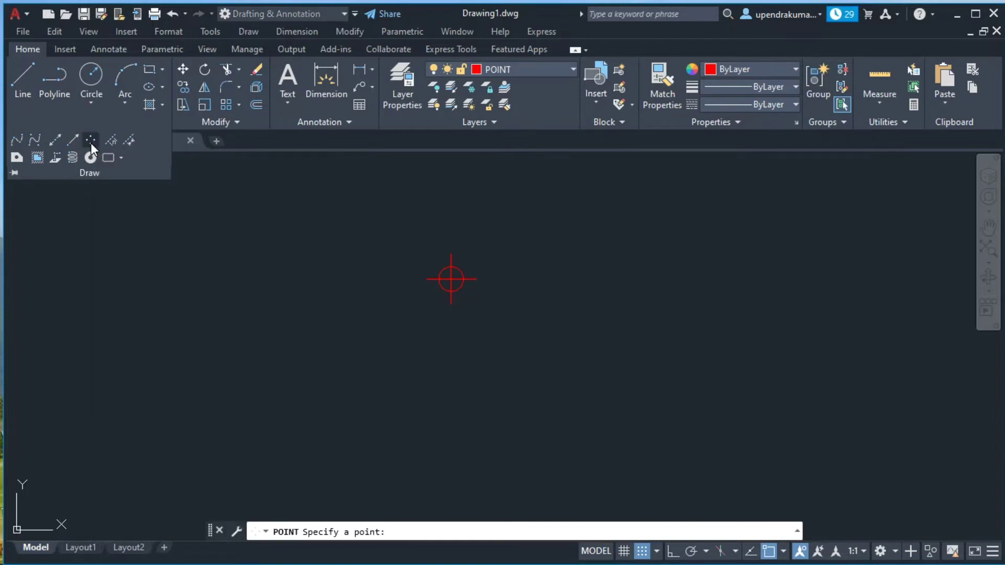
left_click(422, 533)
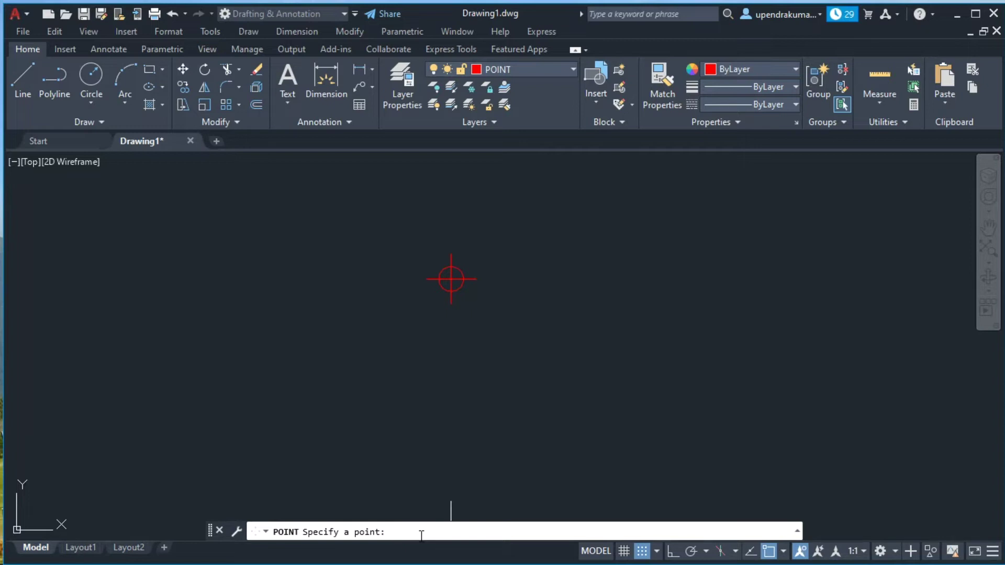
type("900")
type(",900,")
type("100")
key("Return")
scroll(450, 444, "down", 4)
scroll(446, 442, "up", 4)
scroll(456, 458, "up", 2)
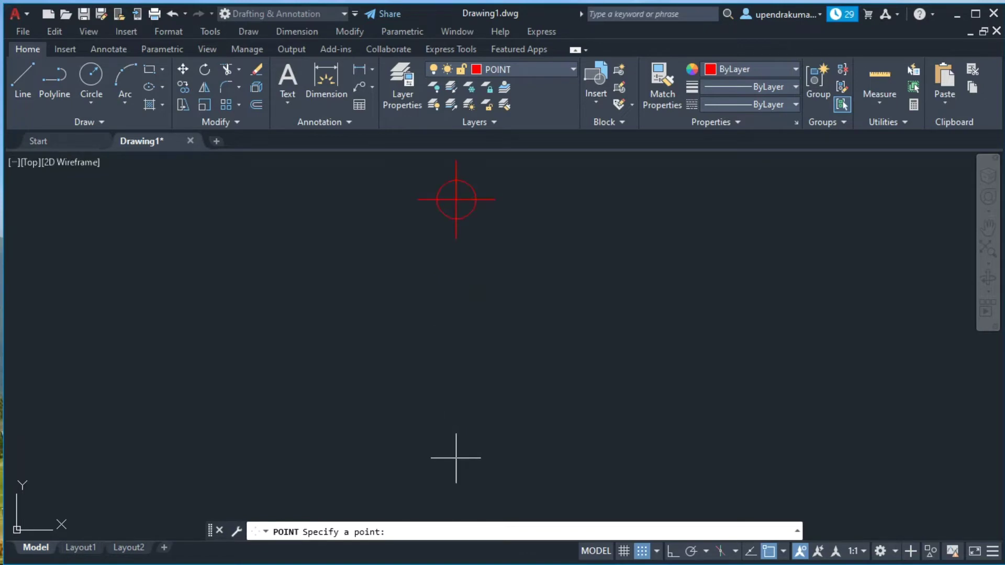
key("Escape")
Attempt a zoom extents that re-enters the point command, then cancel it
key("Return")
type("E")
key("Return")
scroll(456, 329, "down", 5)
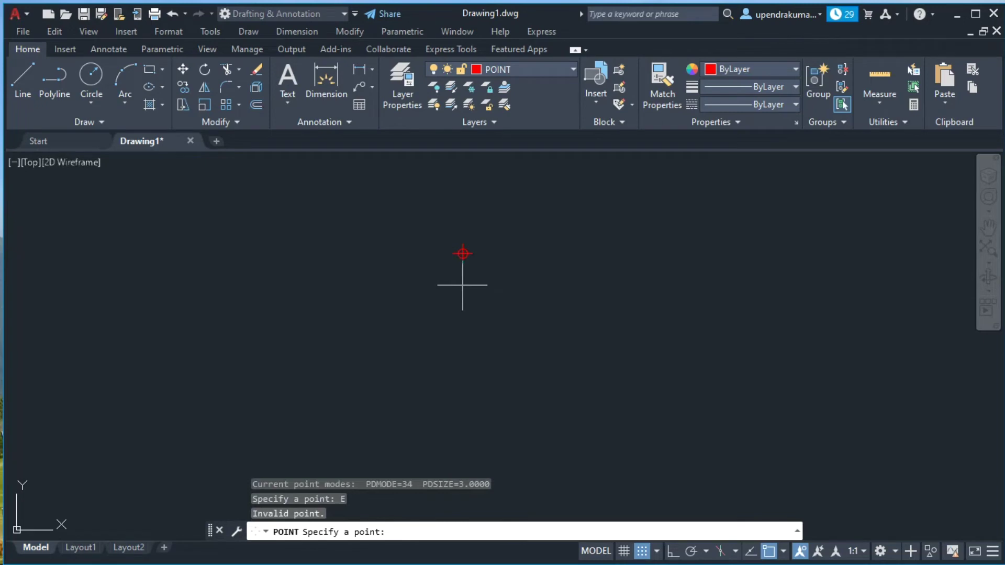
scroll(462, 285, "up", 7)
scroll(461, 285, "down", 7)
scroll(460, 286, "up", 3)
key("Escape")
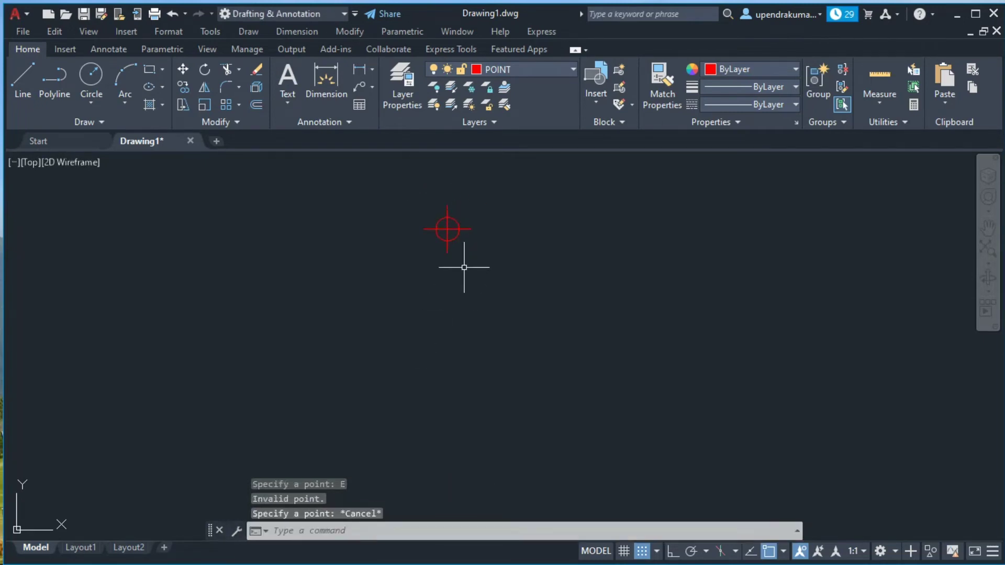
Zoom to extents (Z, E) and center the circle-cross marker in the view
type("z")
key("Return")
type("E")
key("Return")
scroll(698, 202, "down", 4)
scroll(602, 285, "up", 3)
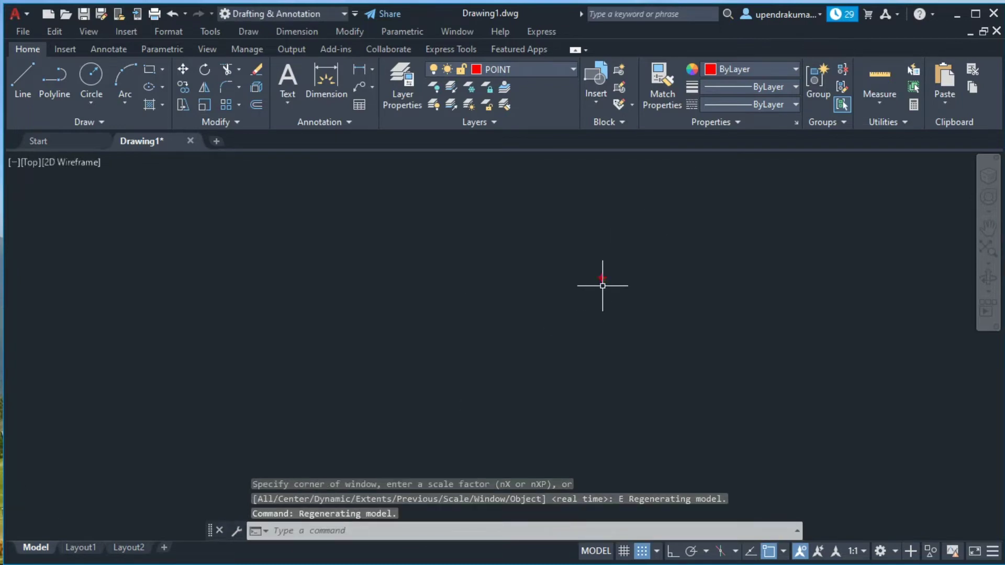
scroll(603, 284, "up", 3)
middle_click_drag(602, 231, 601, 297)
scroll(600, 297, "up", 1)
left_click(347, 531)
Use ID on the marker to confirm 900,900,100, then switch to Excel
type("id")
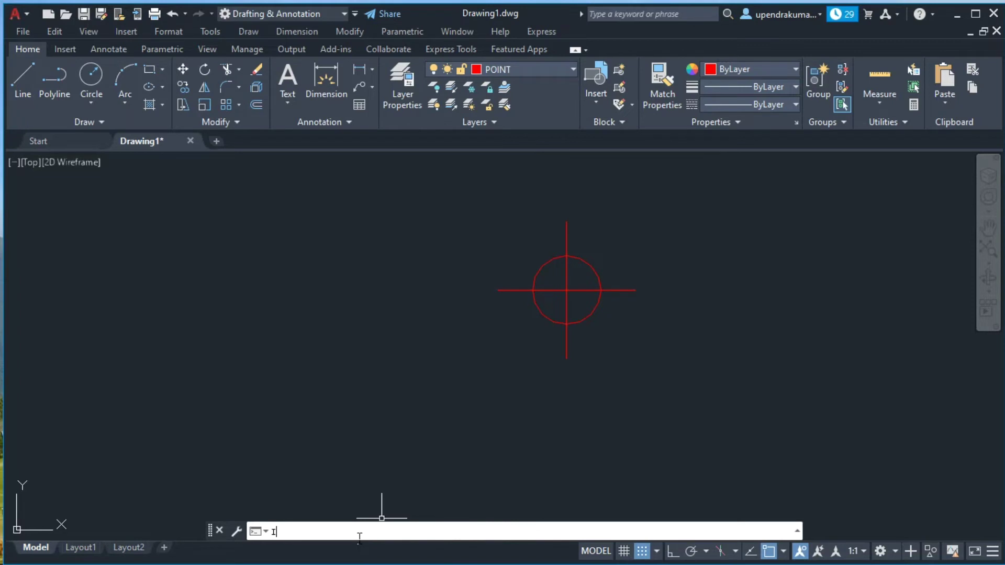
key("Return")
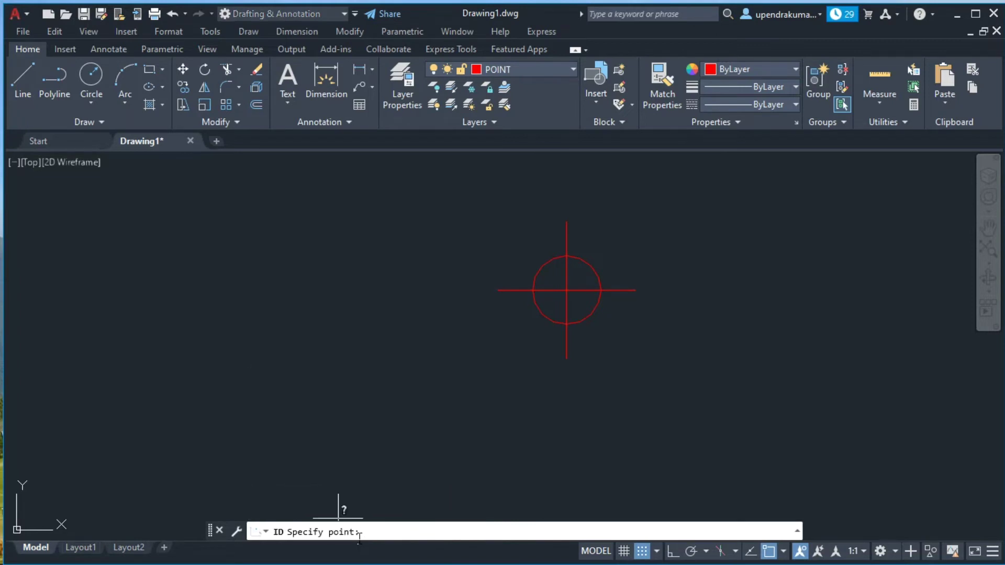
left_click(567, 290)
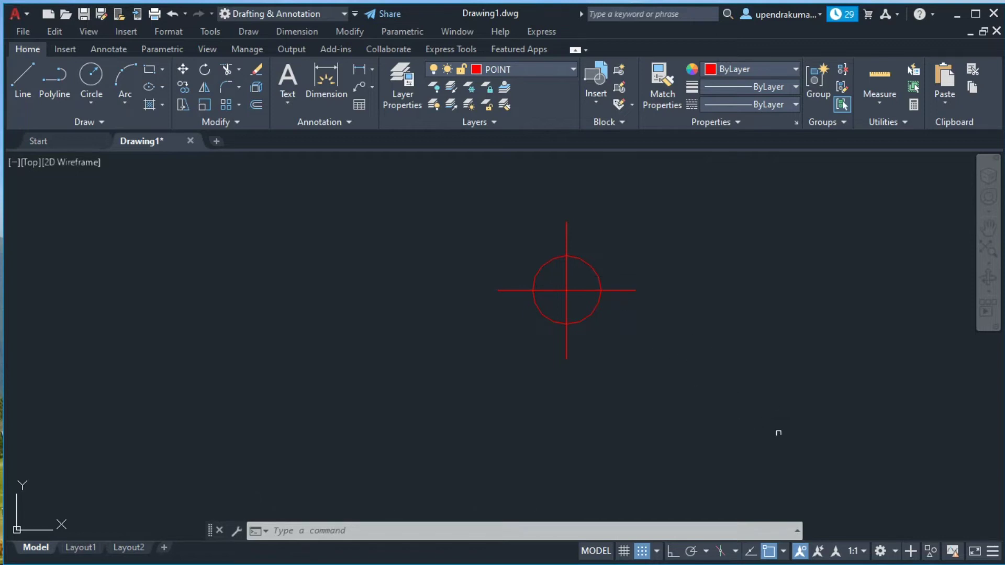
left_click(977, 532)
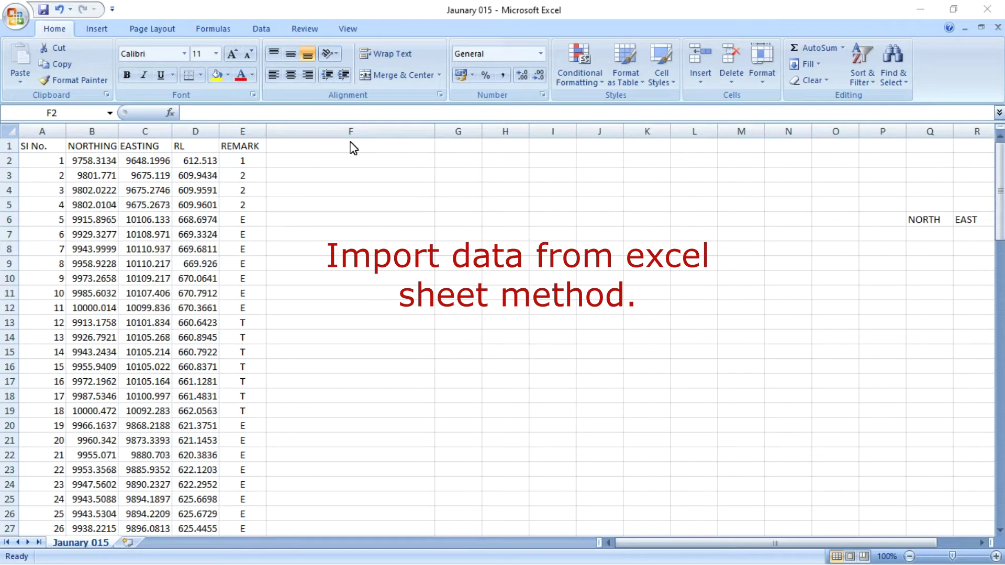
Select cell F2 beside the survey data and begin a formula with =
left_click(329, 166)
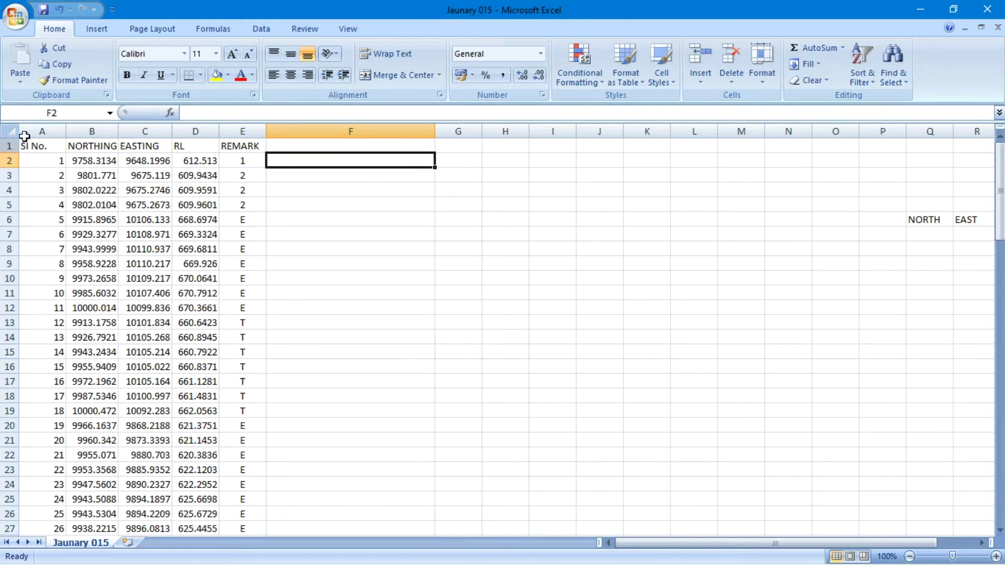
left_click(314, 165)
type("=")
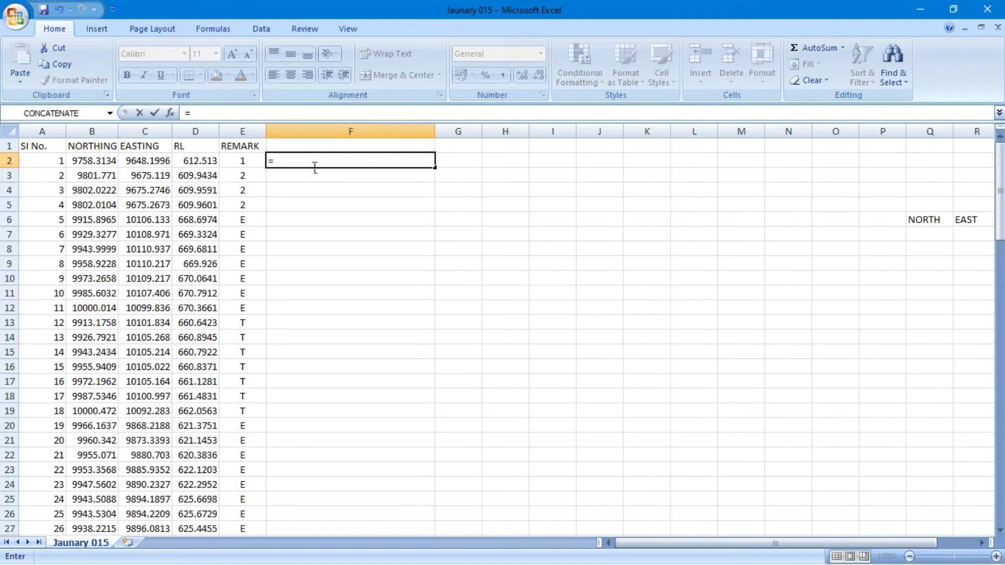
Insert CONCATENATE into F2 from the recent-functions list
left_click(110, 113)
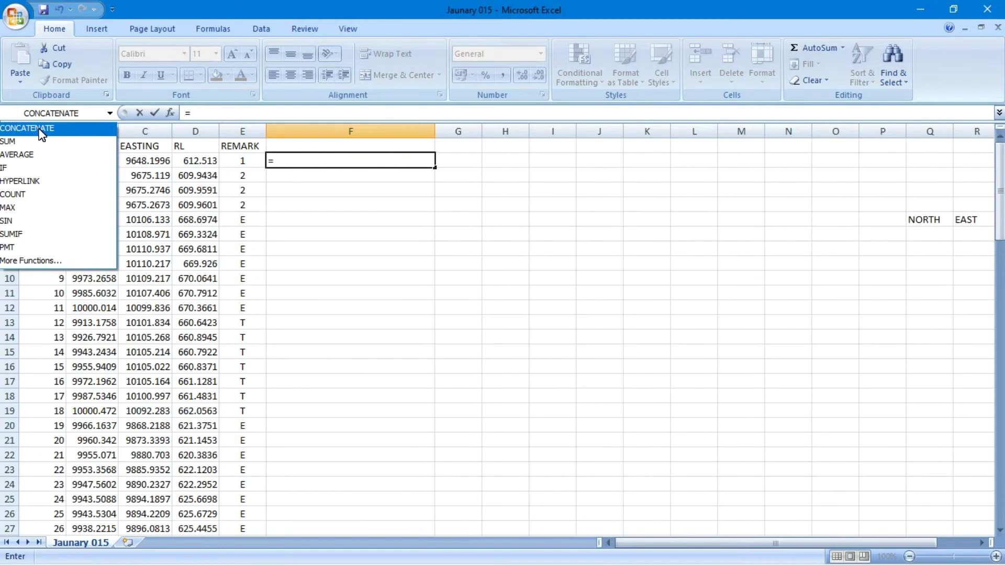
left_click(41, 135)
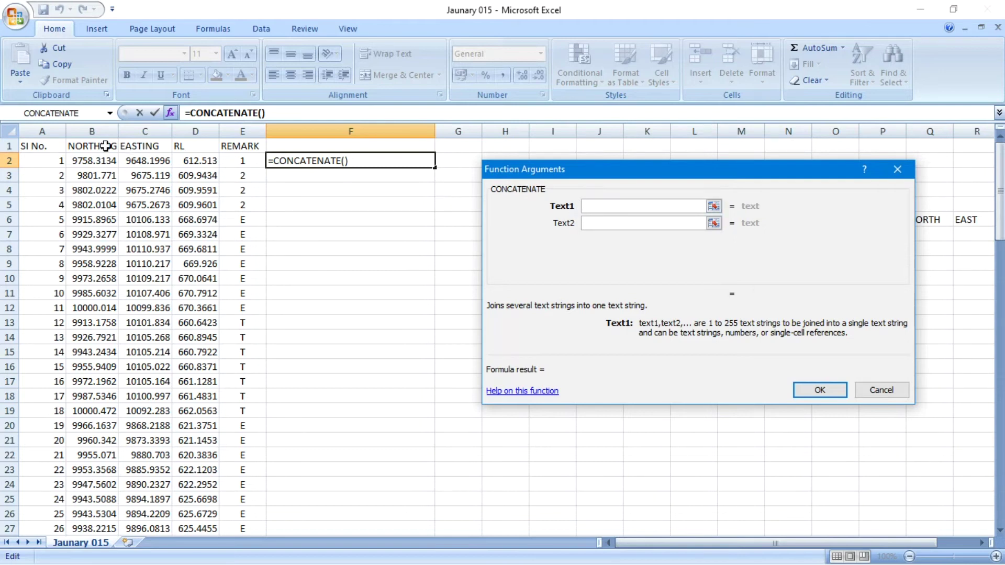
Set CONCATENATE arguments to C2, ",", B2, ",", D2, giving 9648.1996,9758.3134,612.513
left_click(145, 167)
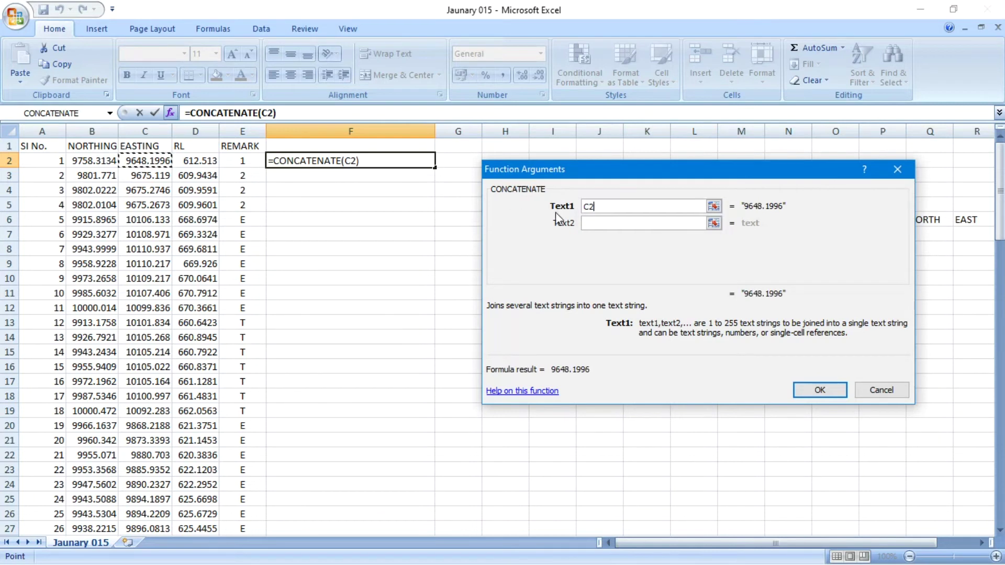
left_click(595, 225)
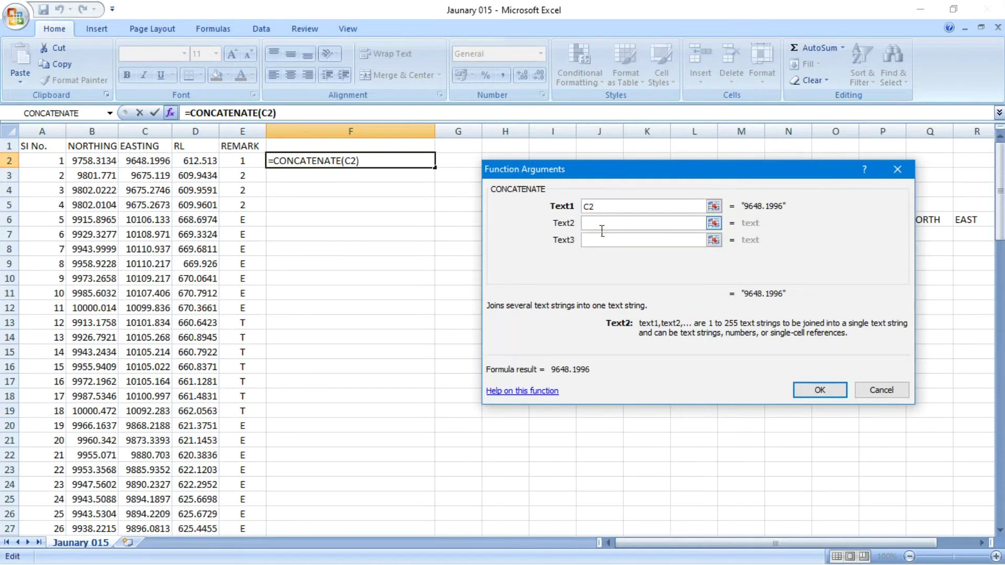
type(",")
left_click(600, 241)
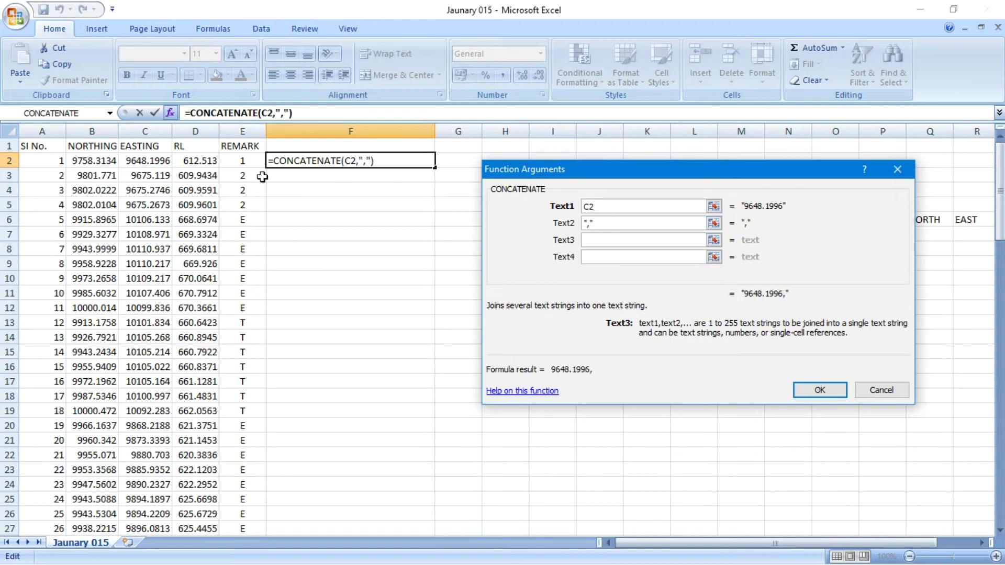
left_click(93, 161)
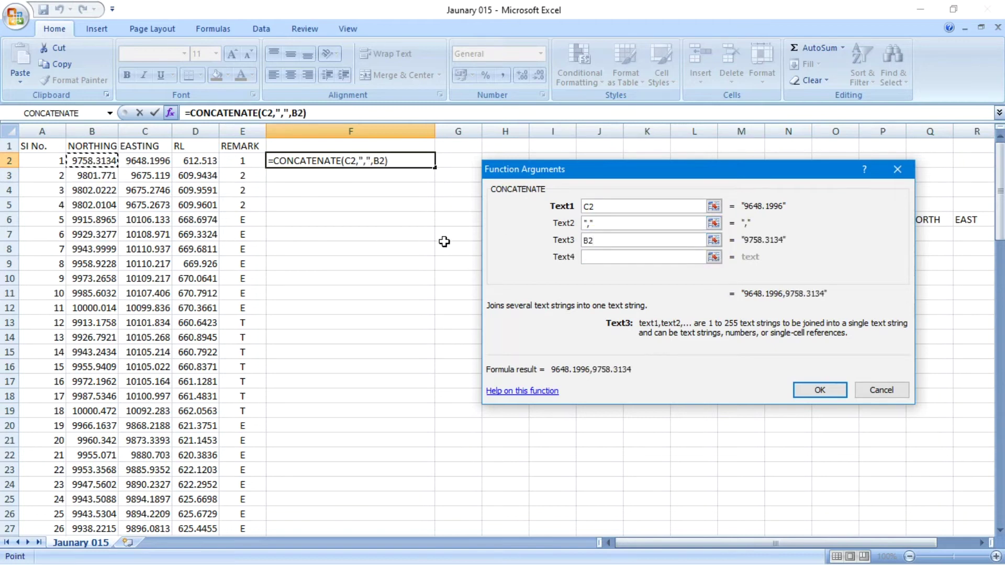
left_click(622, 257)
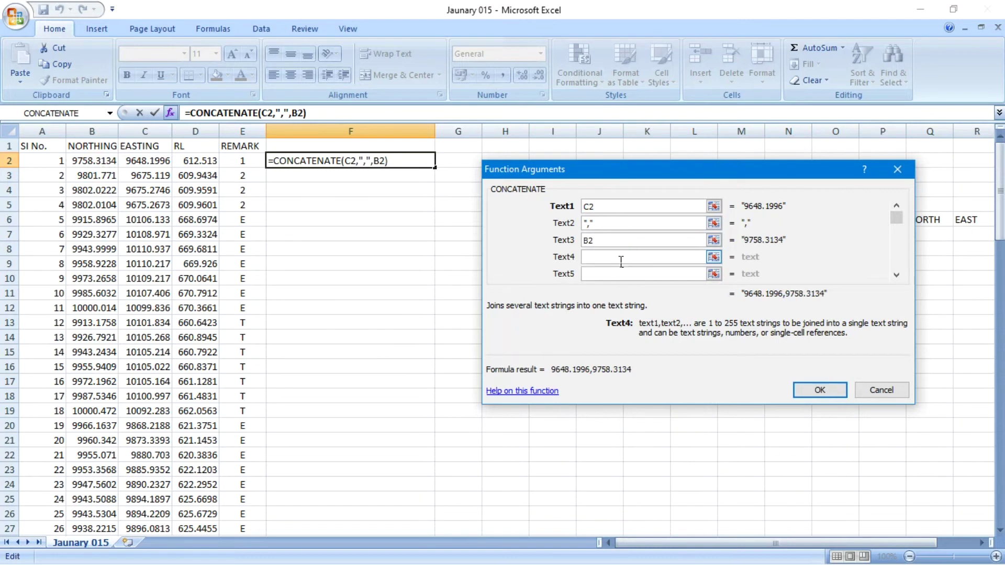
type(",")
left_click(607, 274)
left_click(200, 166)
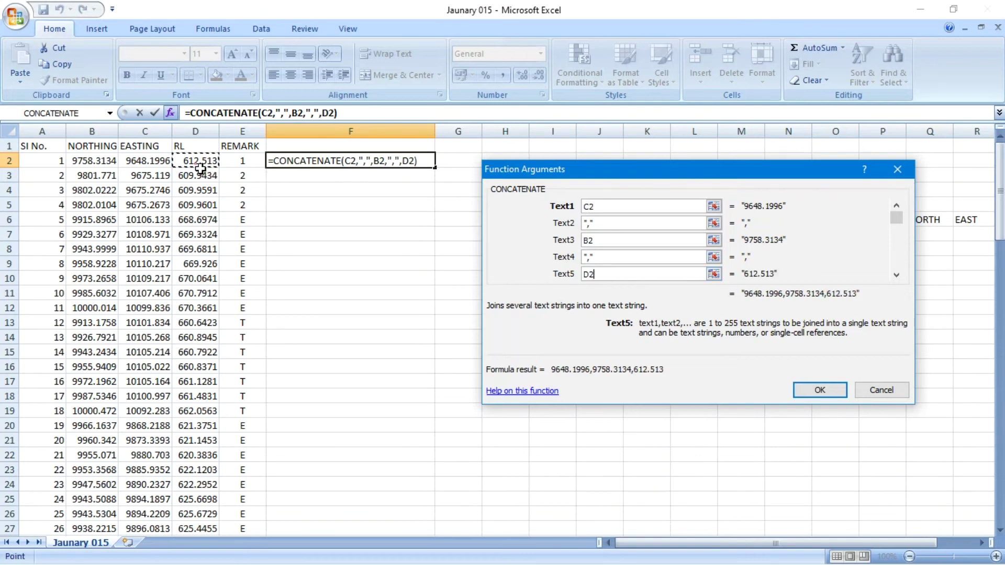
left_click(820, 391)
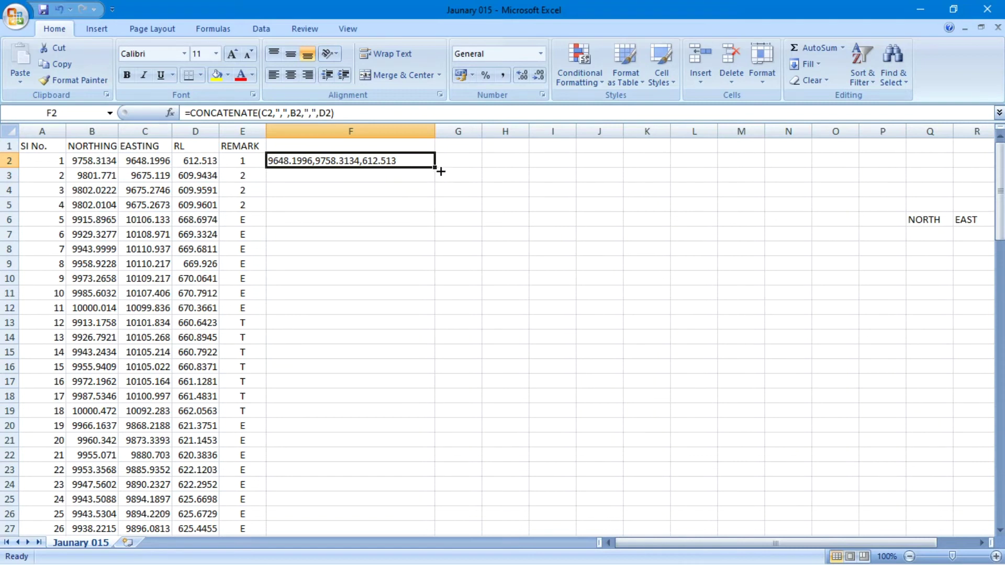
Fill the F2 formula down column F to row 104, then scroll back up
left_click_drag(441, 172, 460, 554)
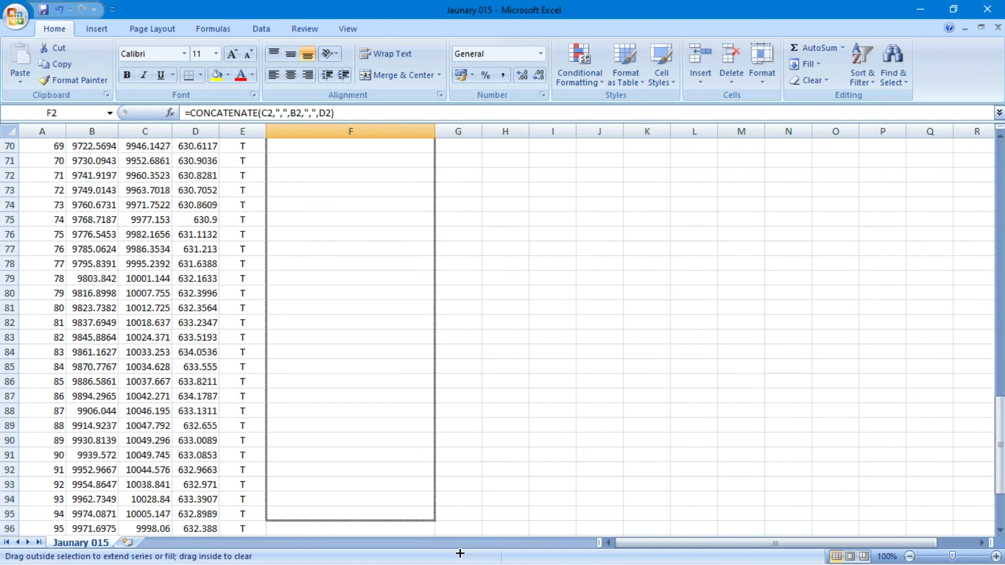
left_click_drag(460, 553, 461, 506)
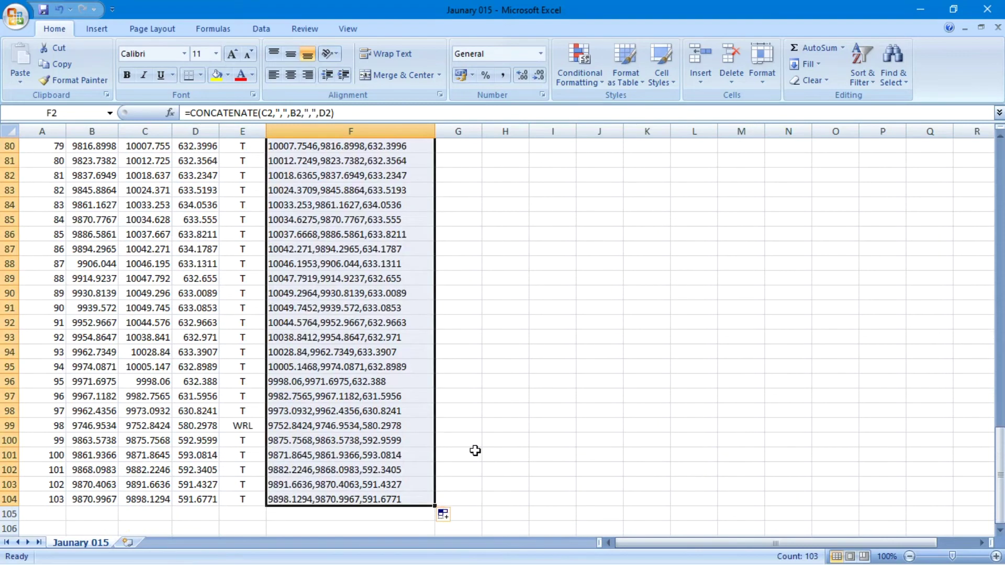
scroll(508, 369, "up", 6)
scroll(509, 364, "up", 9)
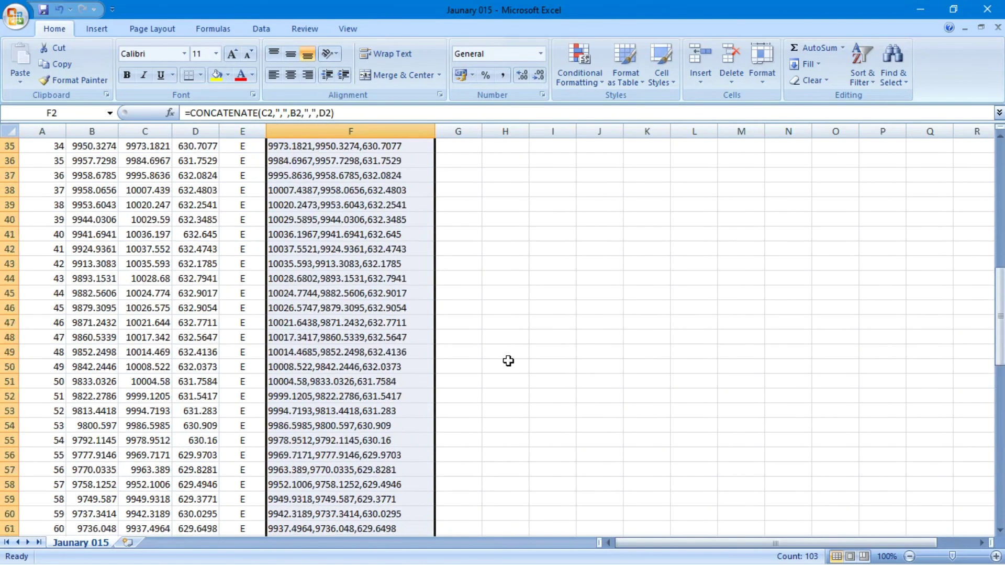
scroll(509, 356, "up", 11)
scroll(508, 346, "up", 1)
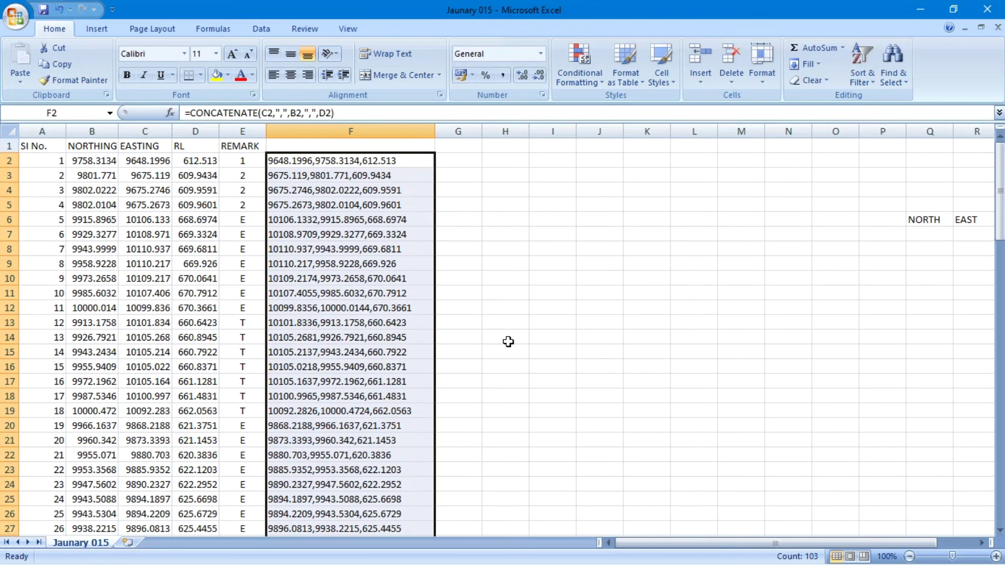
Paste the copied F2:F104 x,y,z coordinates into Multiple Points, then zoom to extents to show them all
left_click(60, 67)
key("alt+Tab")
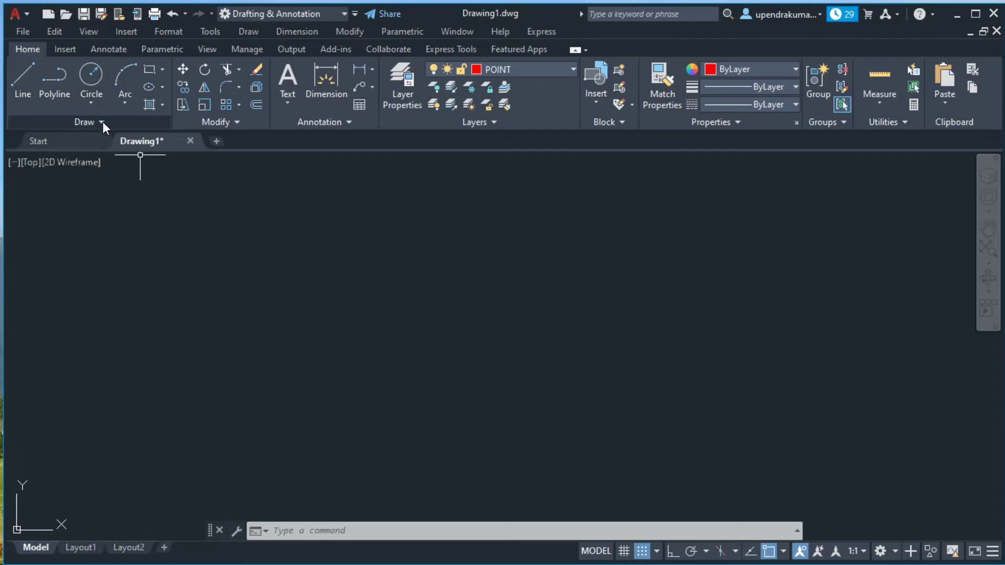
left_click(102, 122)
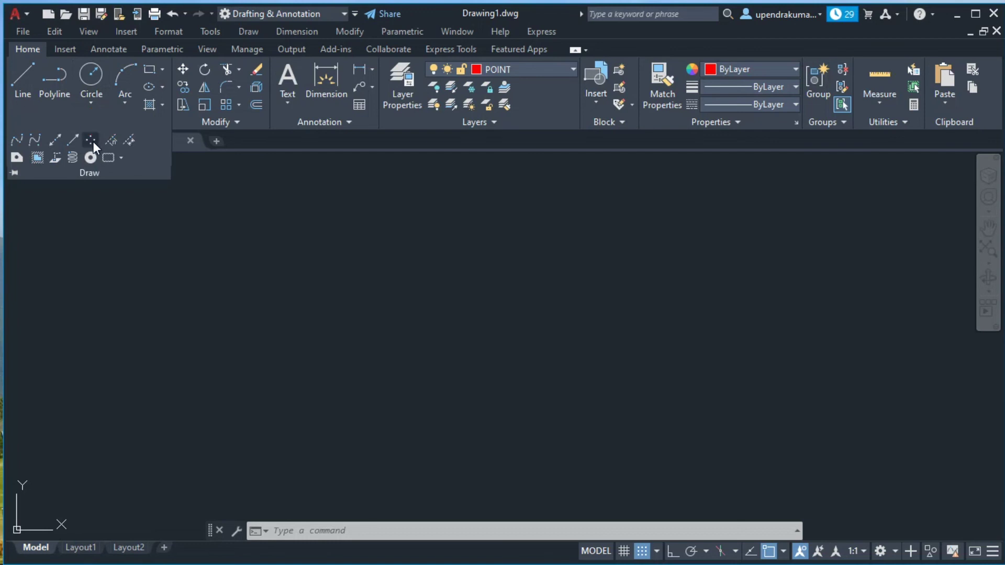
left_click(92, 141)
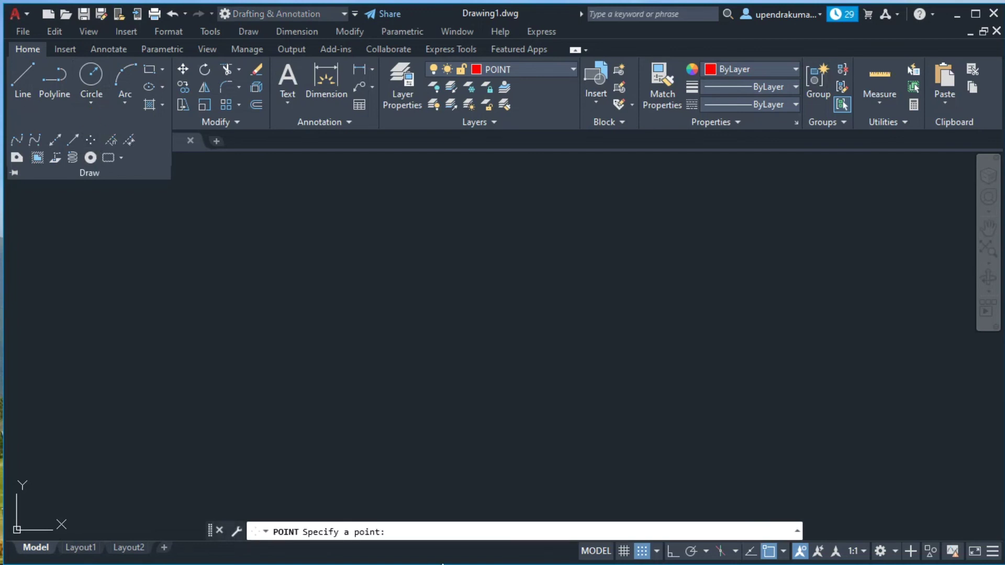
left_click(407, 542)
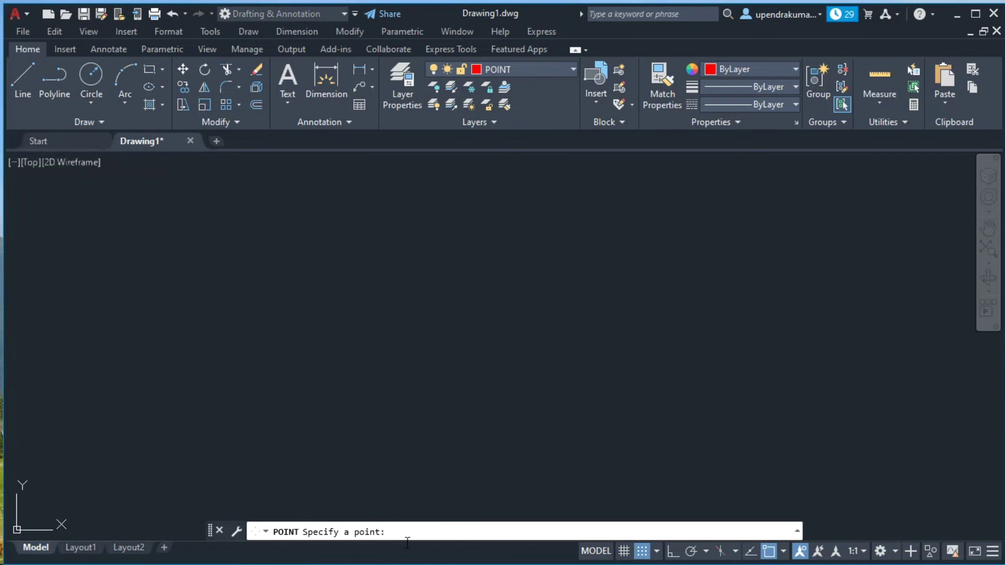
right_click(408, 542)
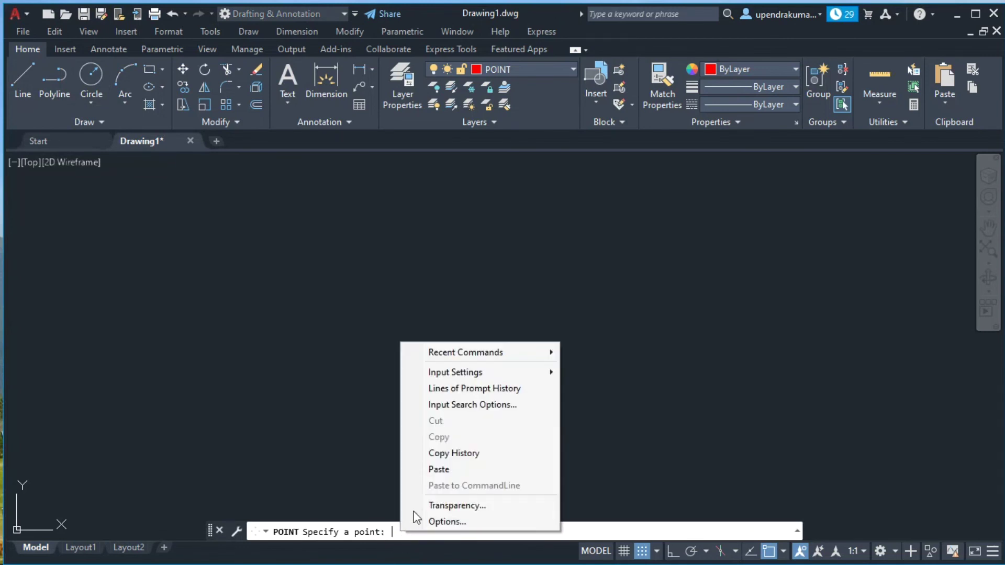
left_click(442, 471)
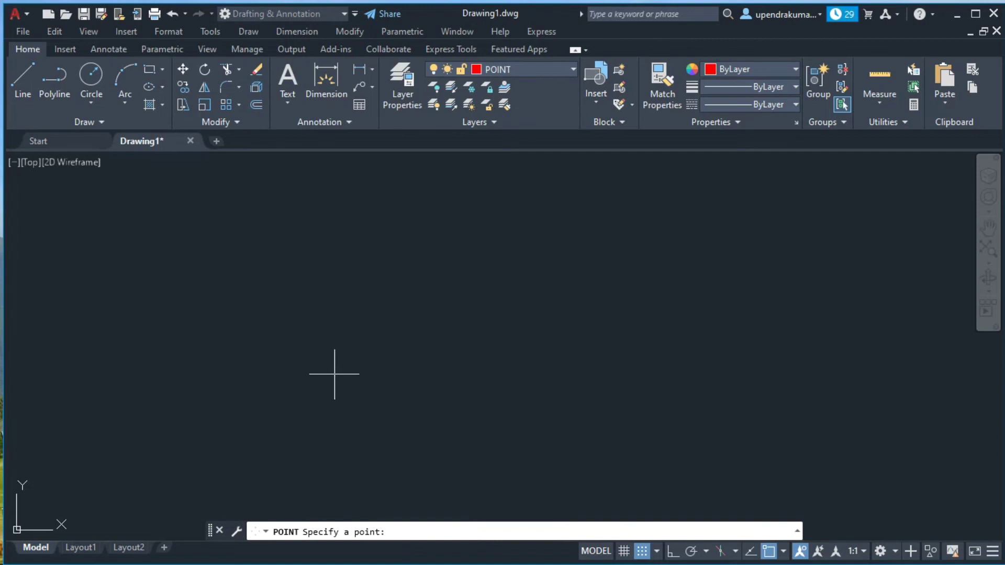
key("Escape")
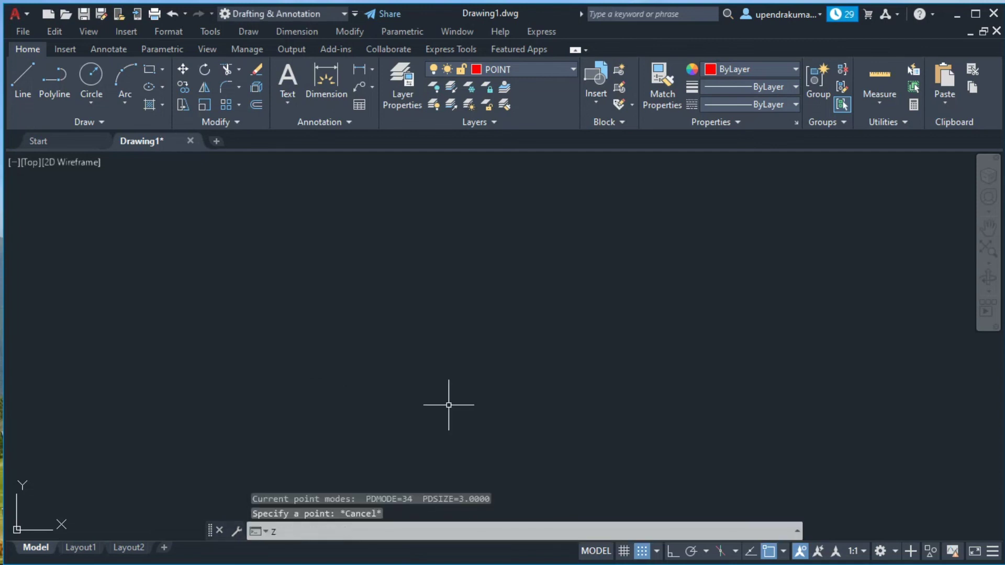
type("Z")
key("Return")
type("E")
key("Return")
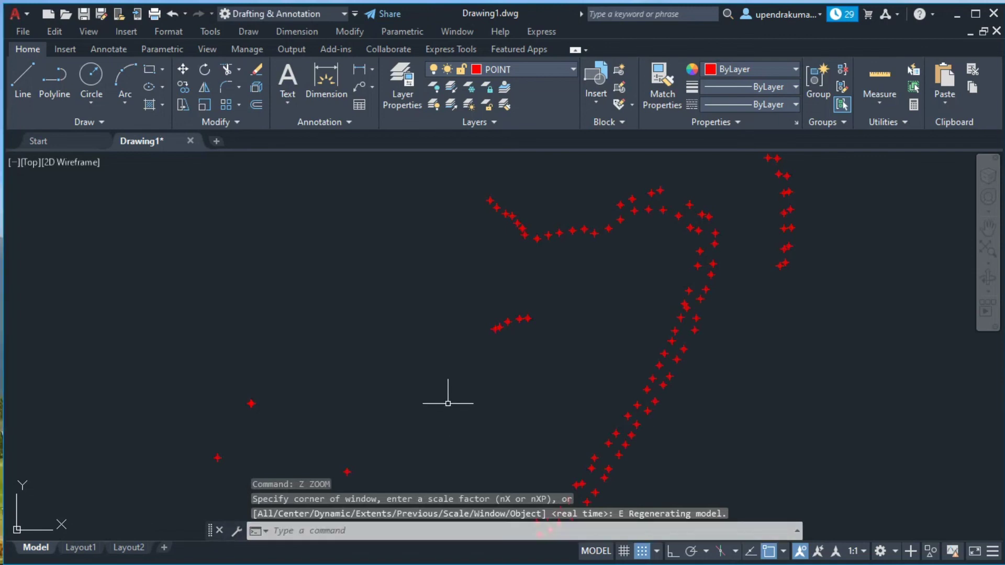
scroll(693, 201, "up", 3)
scroll(693, 200, "up", 1)
scroll(694, 200, "down", 7)
scroll(693, 201, "up", 2)
scroll(694, 200, "up", 4)
scroll(693, 201, "down", 2)
scroll(693, 201, "down", 2)
scroll(694, 200, "up", 2)
scroll(693, 200, "down", 2)
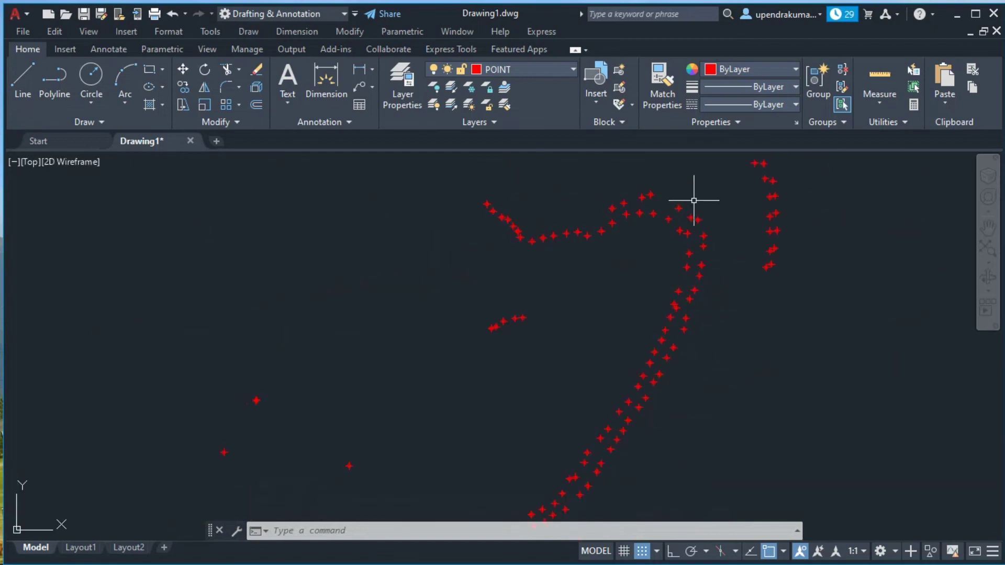
scroll(694, 201, "up", 2)
scroll(693, 200, "down", 2)
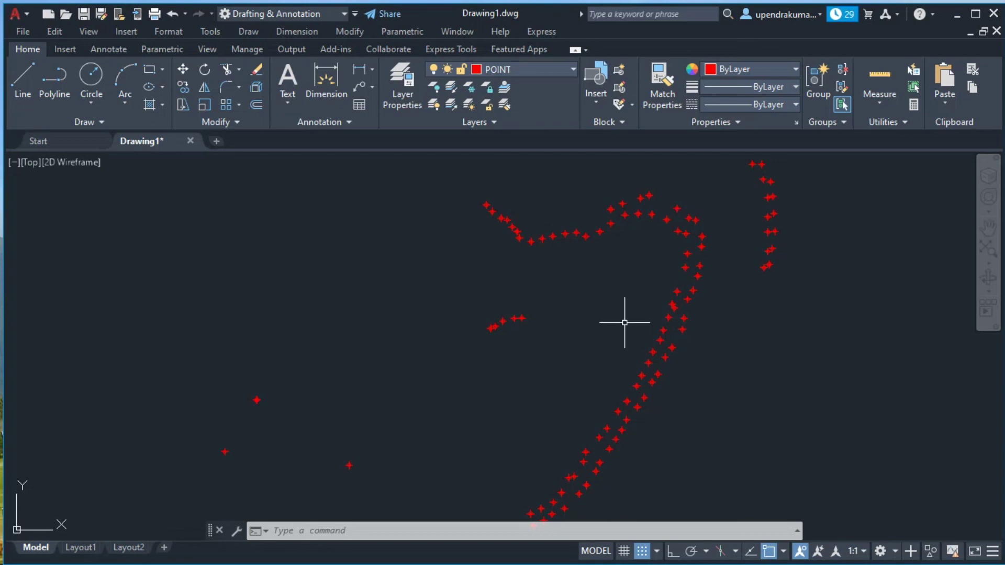
scroll(622, 324, "down", 8)
scroll(622, 325, "up", 7)
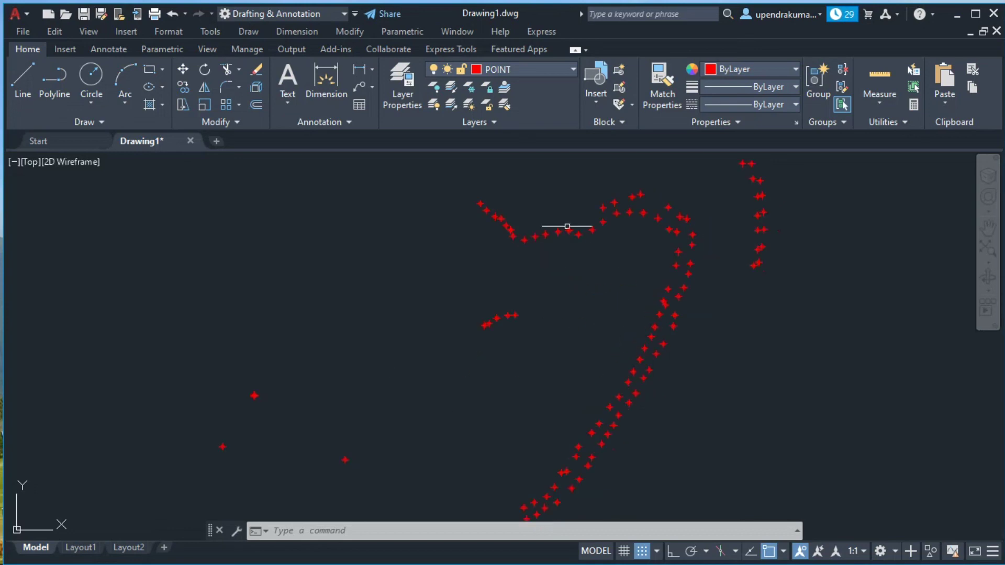
scroll(554, 206, "up", 4)
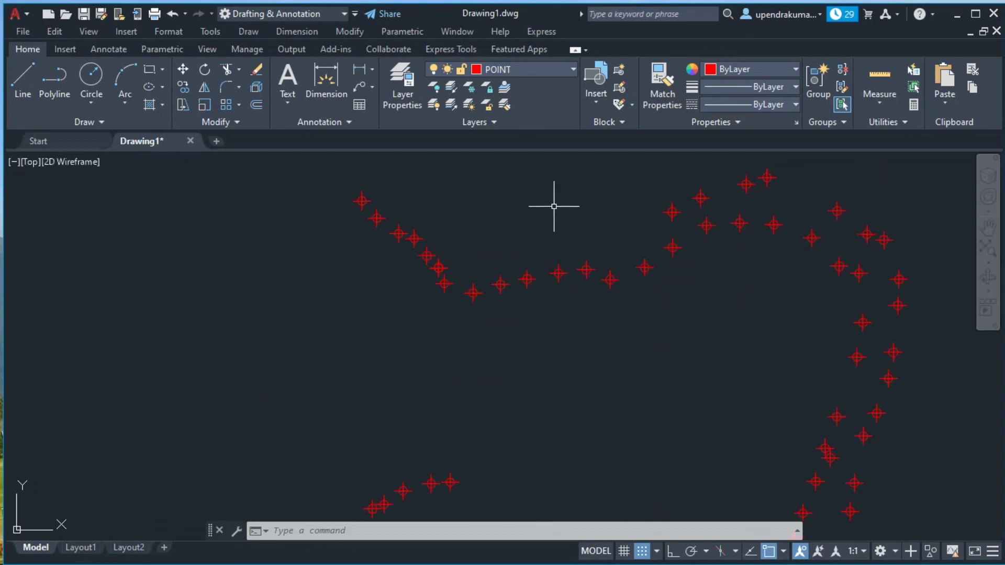
scroll(354, 200, "up", 4)
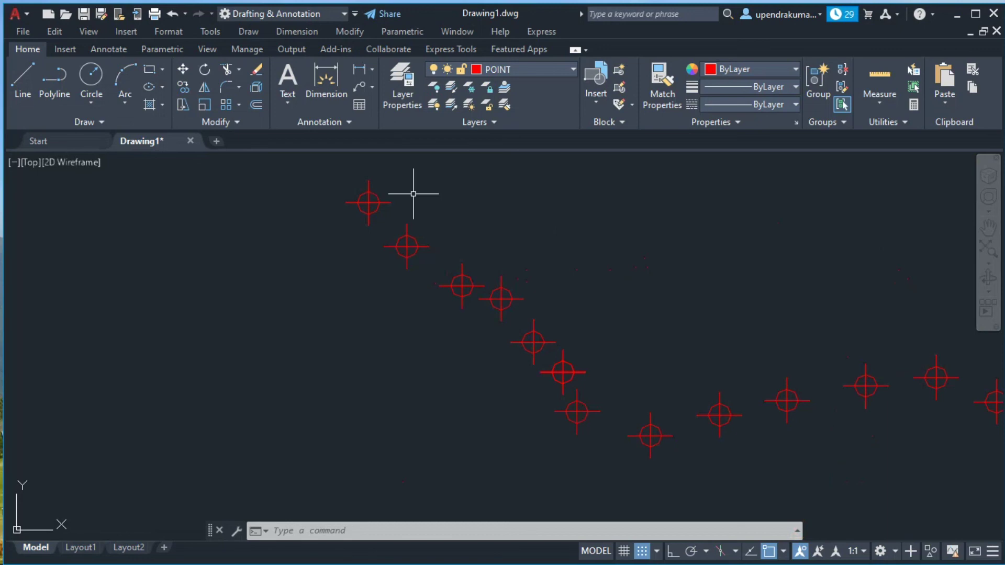
scroll(414, 194, "down", 2)
scroll(413, 194, "down", 3)
scroll(414, 193, "down", 5)
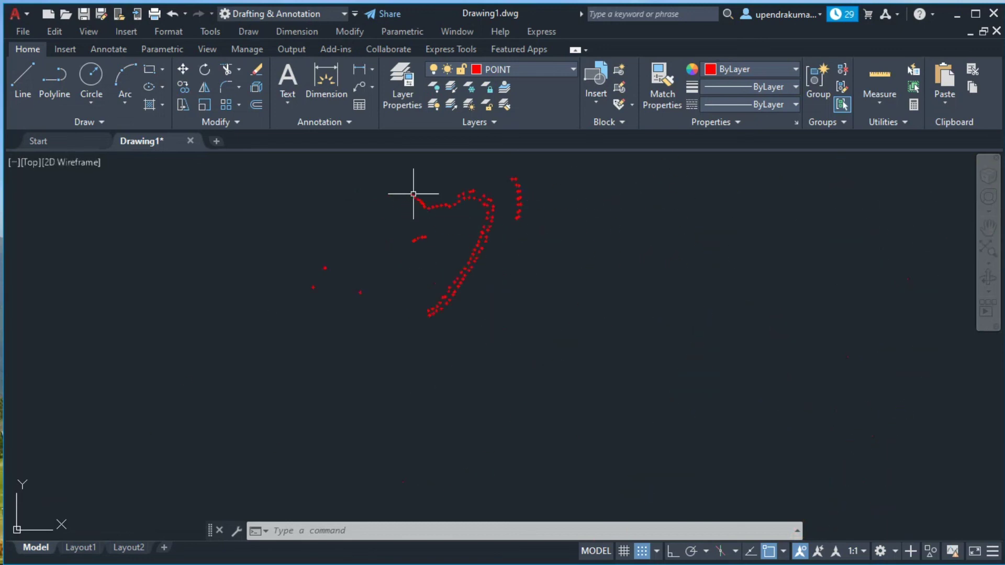